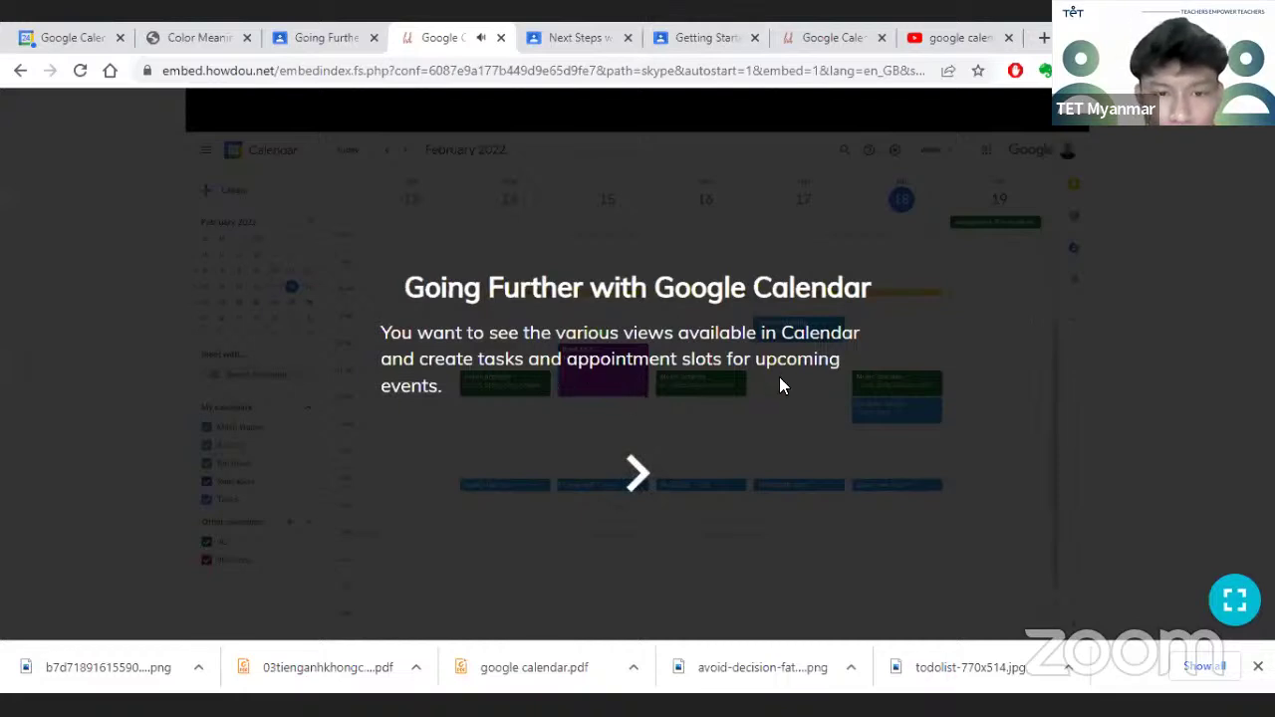
# - Start the Going Further with Google Calendar assessment and save a task titled "Finish presentation" for 12:00pm on 19 February 2022
pyautogui.click(643, 470)
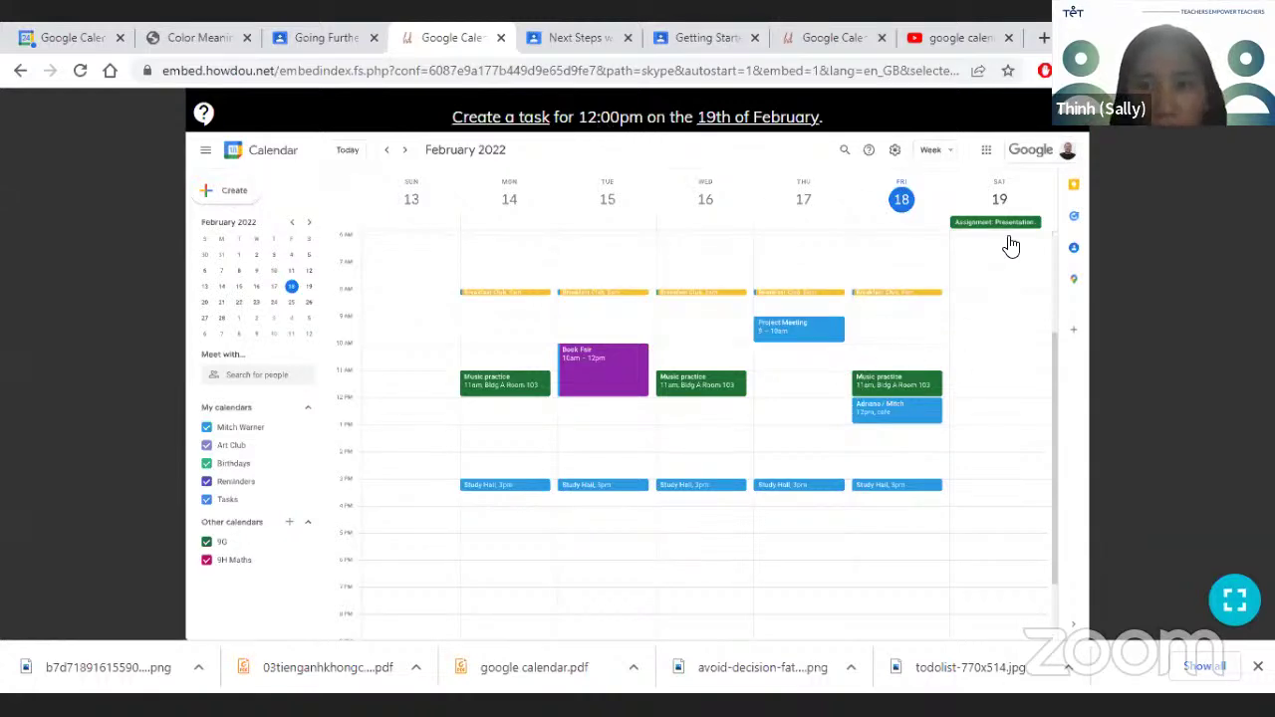
pyautogui.click(980, 411)
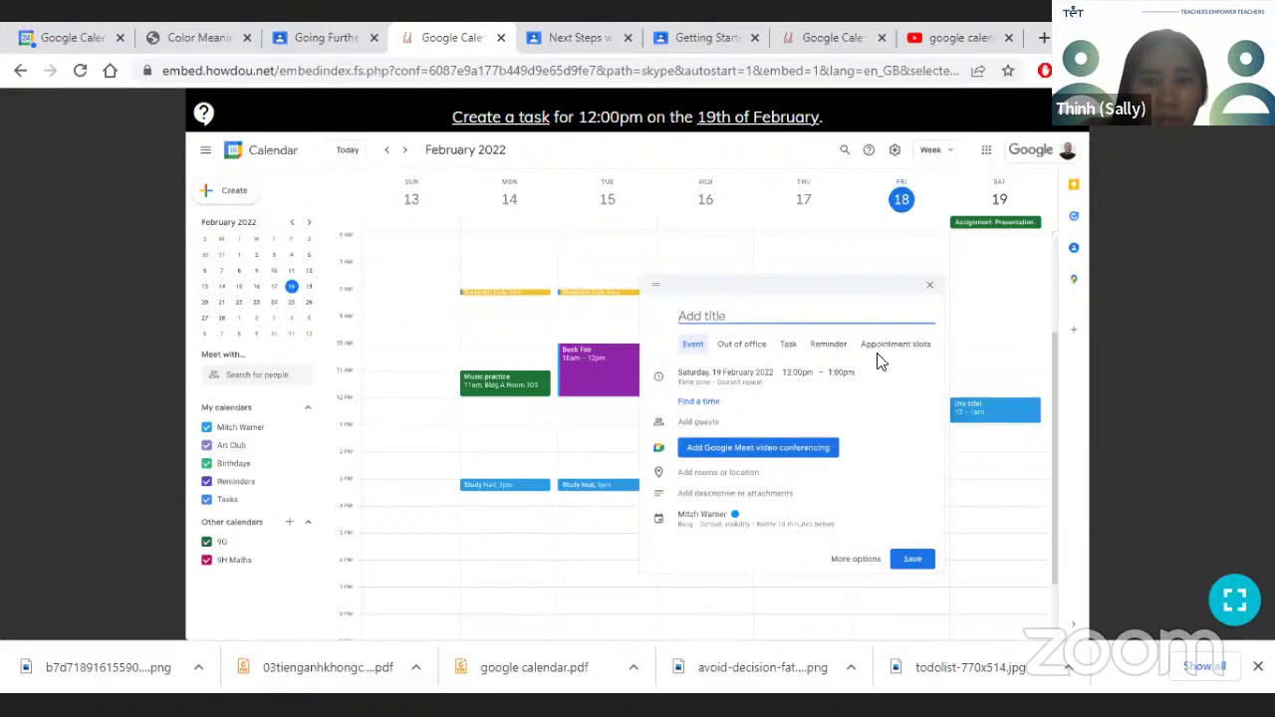
pyautogui.click(788, 346)
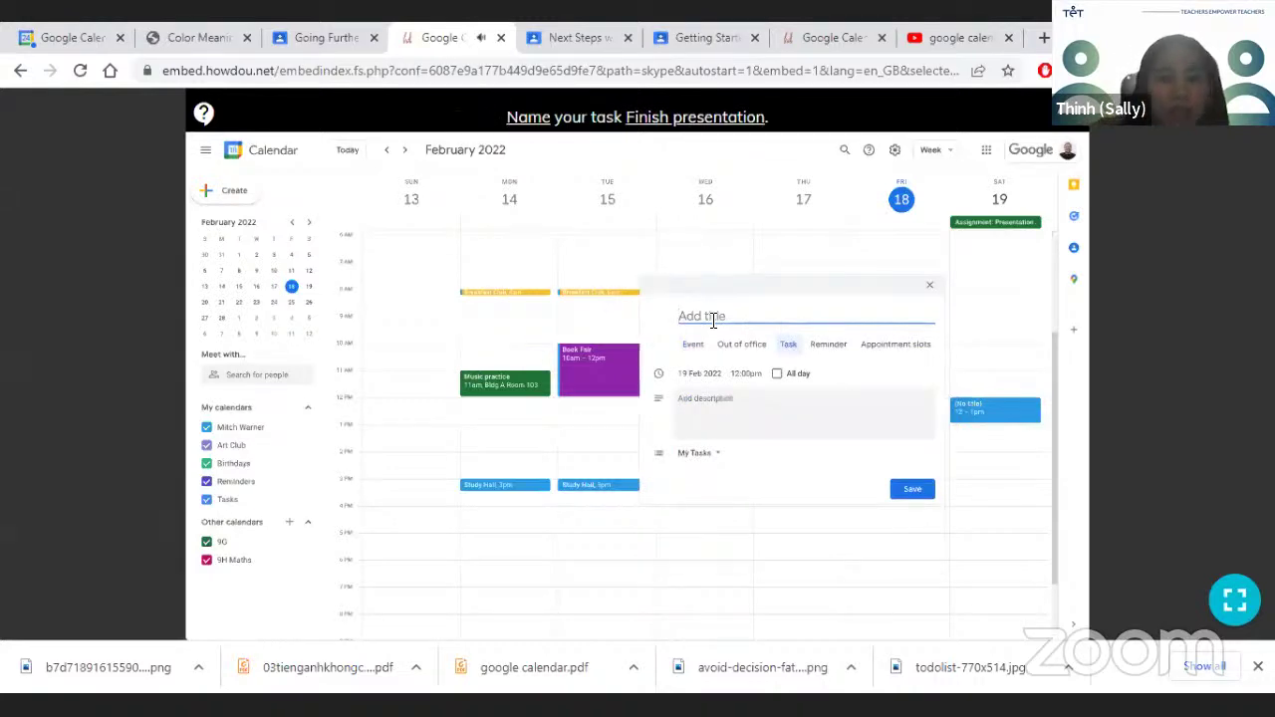
pyautogui.write('Finish presentati')
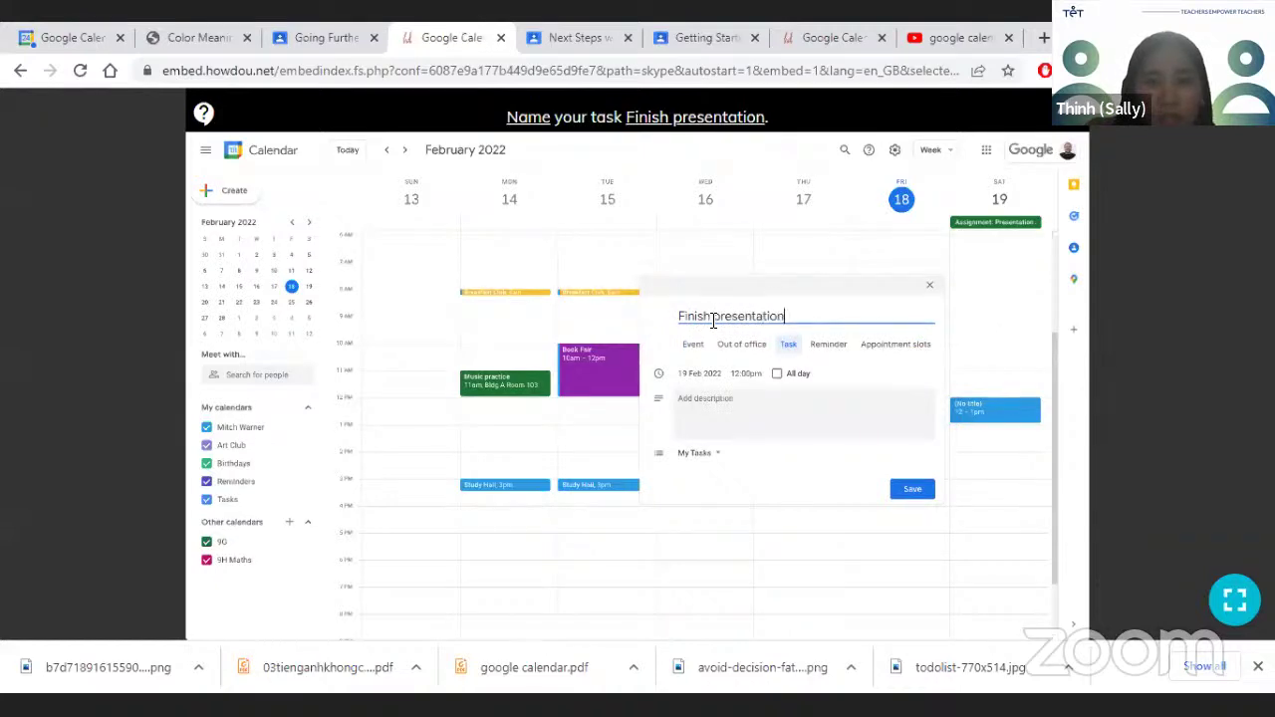
pyautogui.write('on')
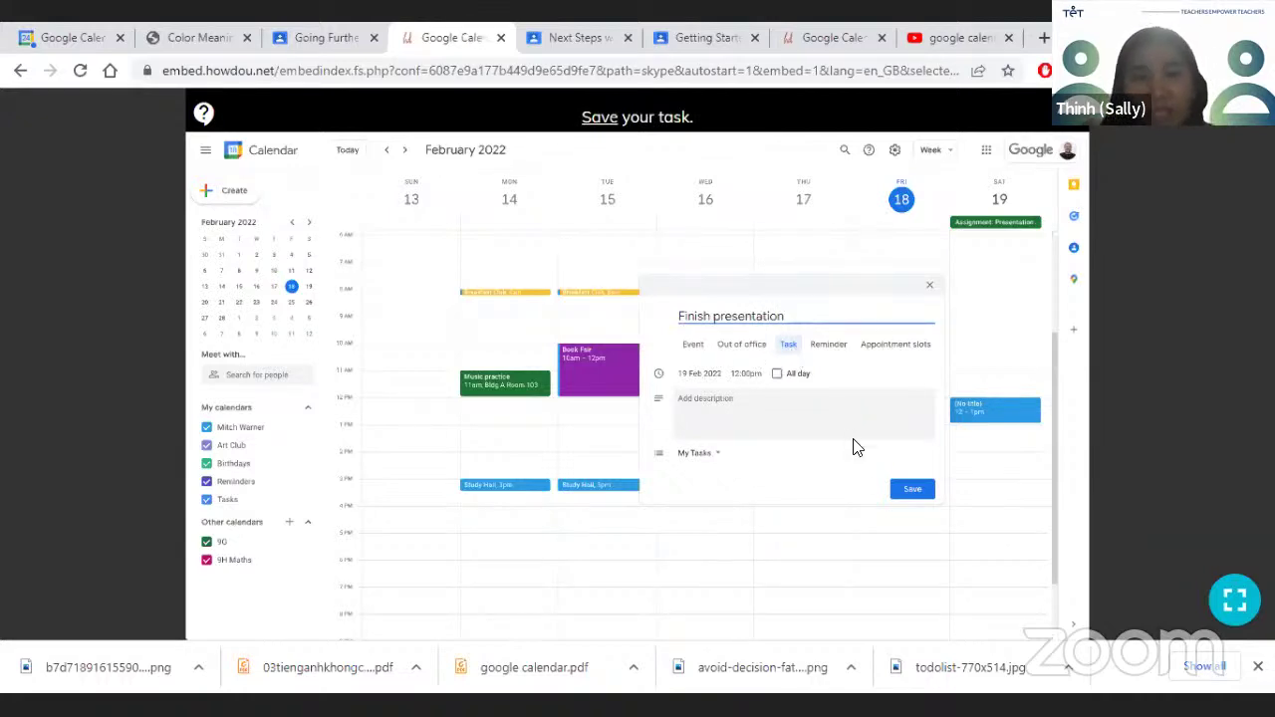
pyautogui.click(910, 489)
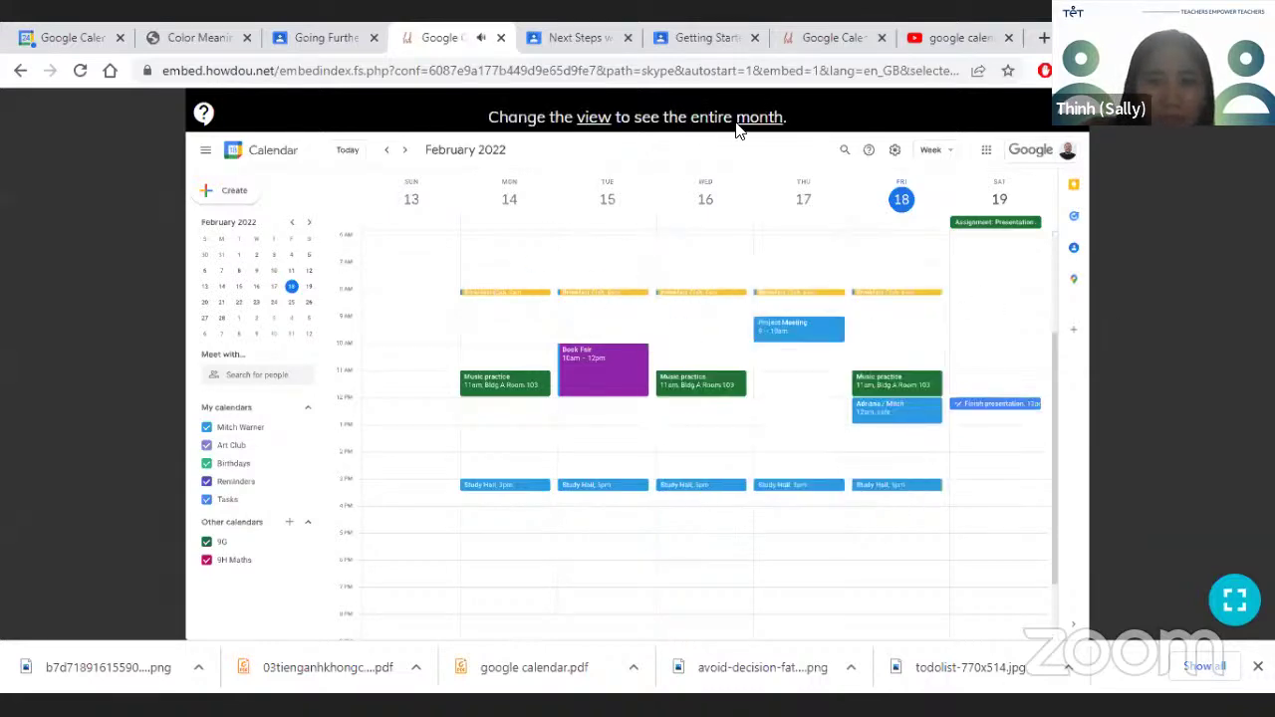
# - Switch the calendar to month view and advance to March 2022
pyautogui.click(938, 152)
pyautogui.click(863, 220)
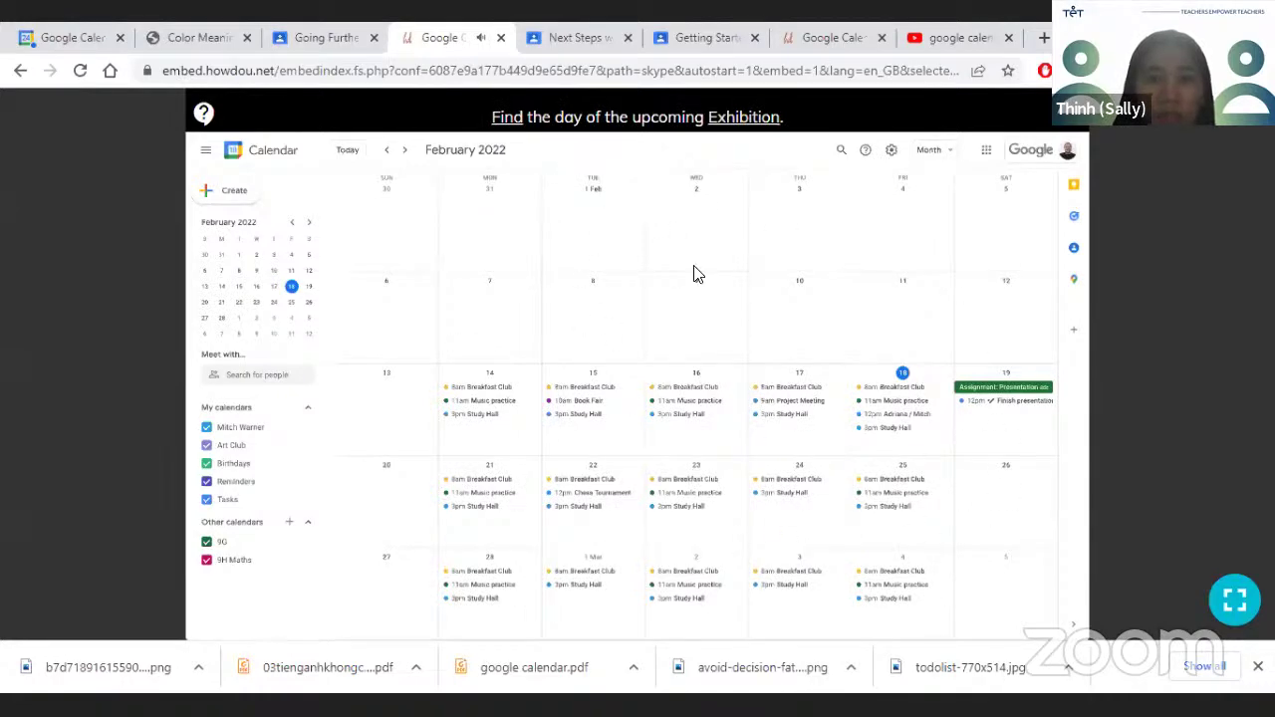
pyautogui.click(404, 151)
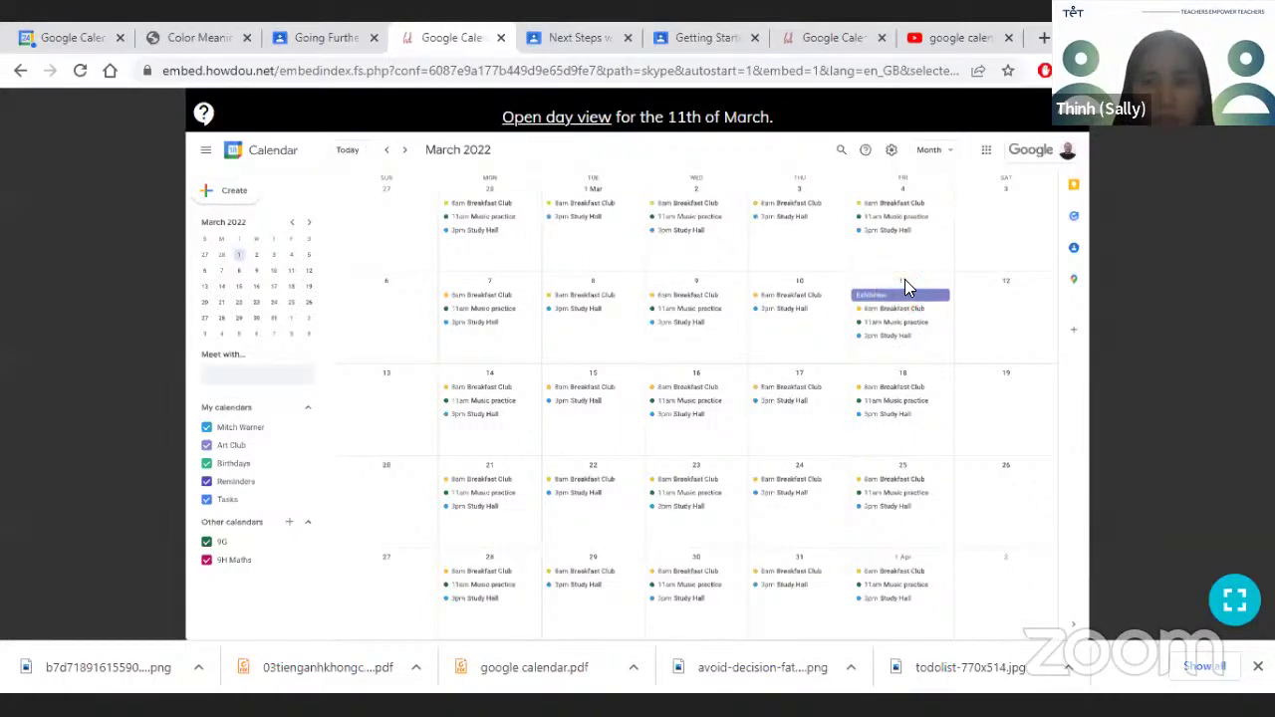
# - Open the day view for 11 March and display only the Art Club calendar
pyautogui.click(904, 281)
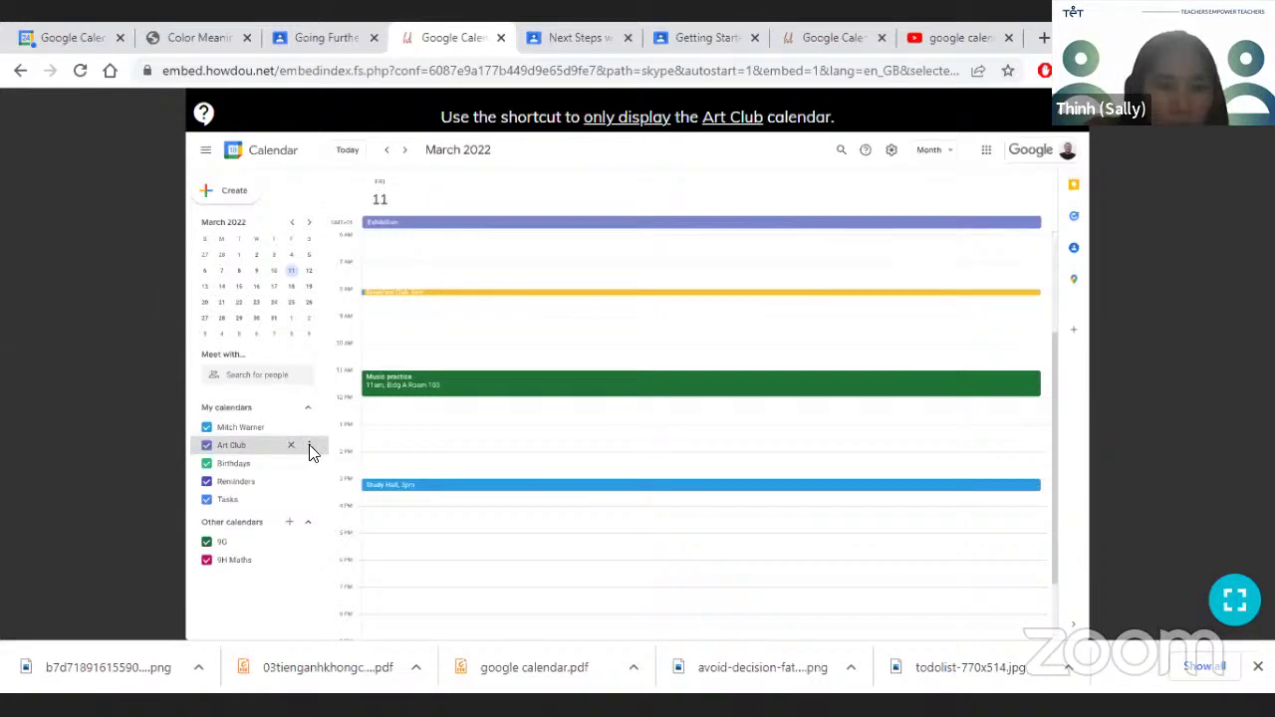
pyautogui.click(309, 446)
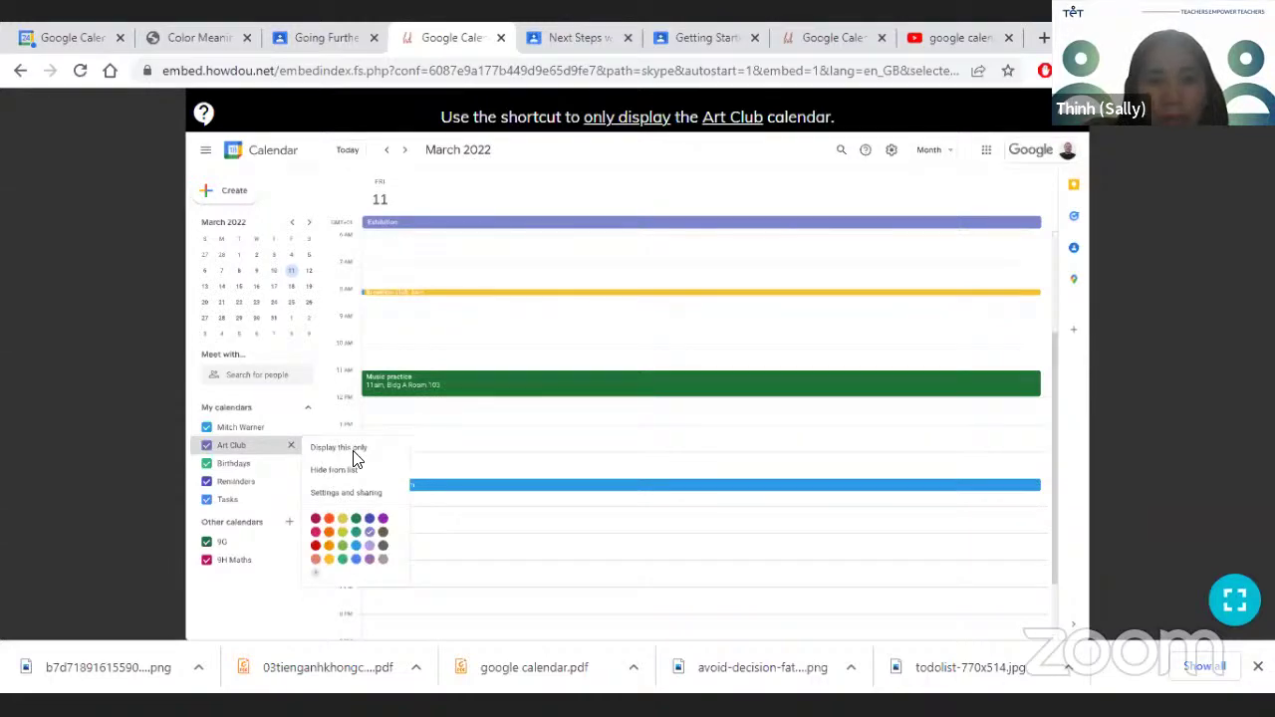
pyautogui.click(351, 449)
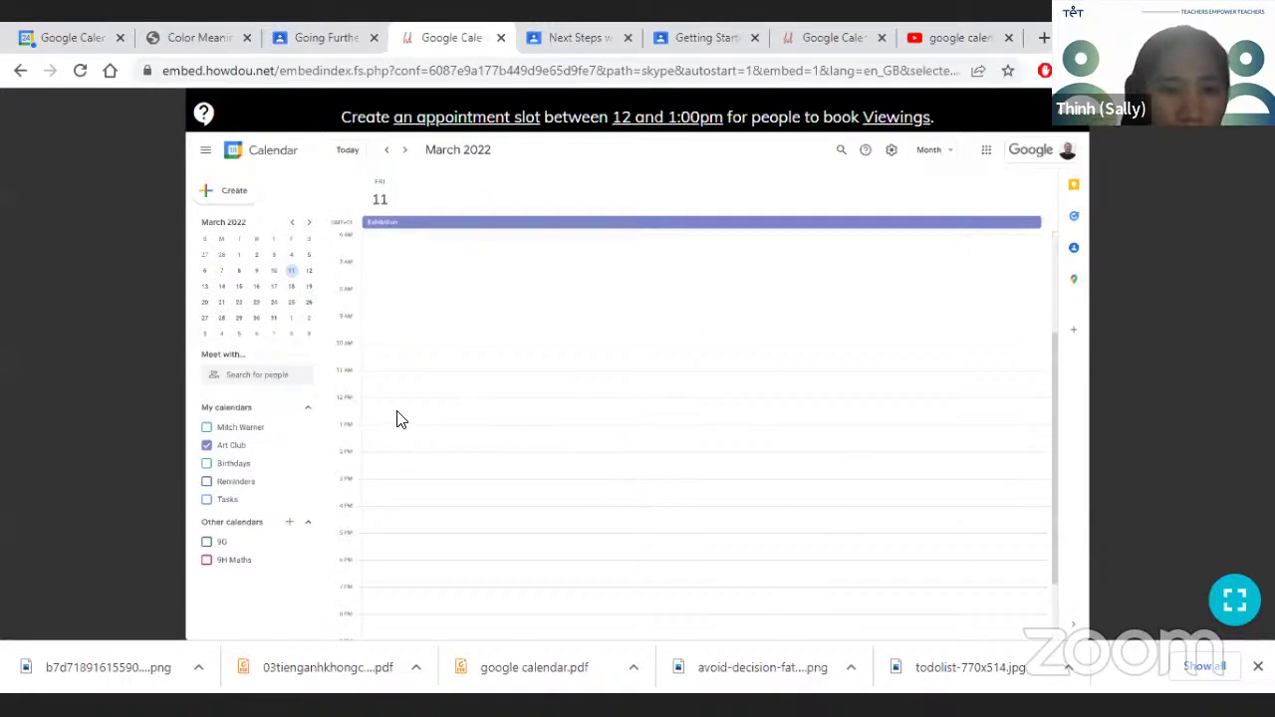
# - Create 15-minute appointment slots named "Viewings" from 12:00 to 1:00pm on 11 March in the Art Club calendar, and open their appointment page
pyautogui.click(455, 438)
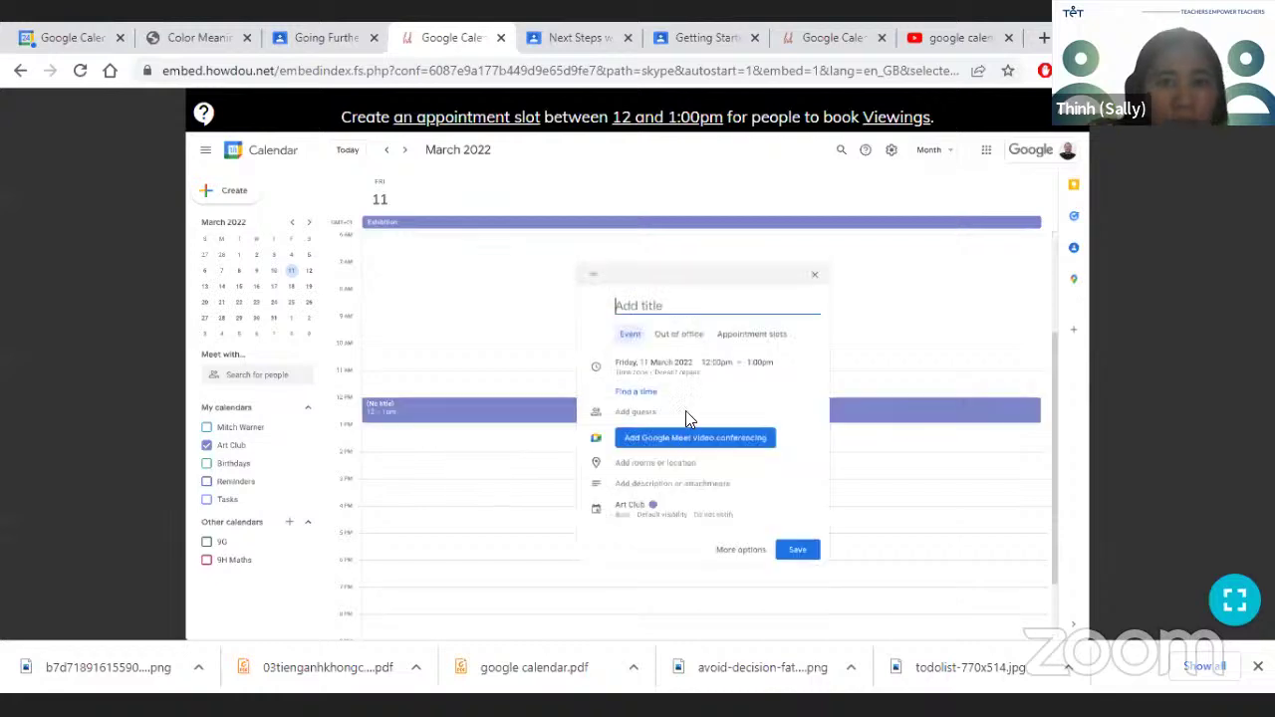
pyautogui.click(747, 337)
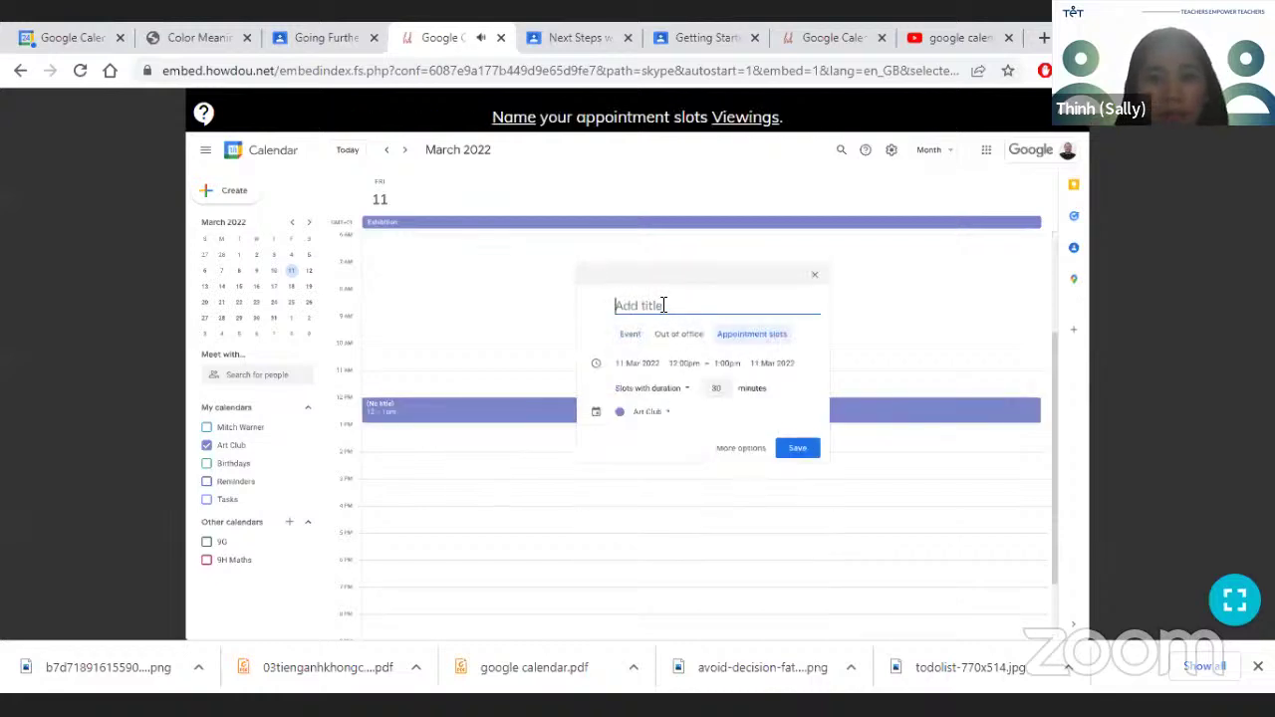
pyautogui.write('Viewings')
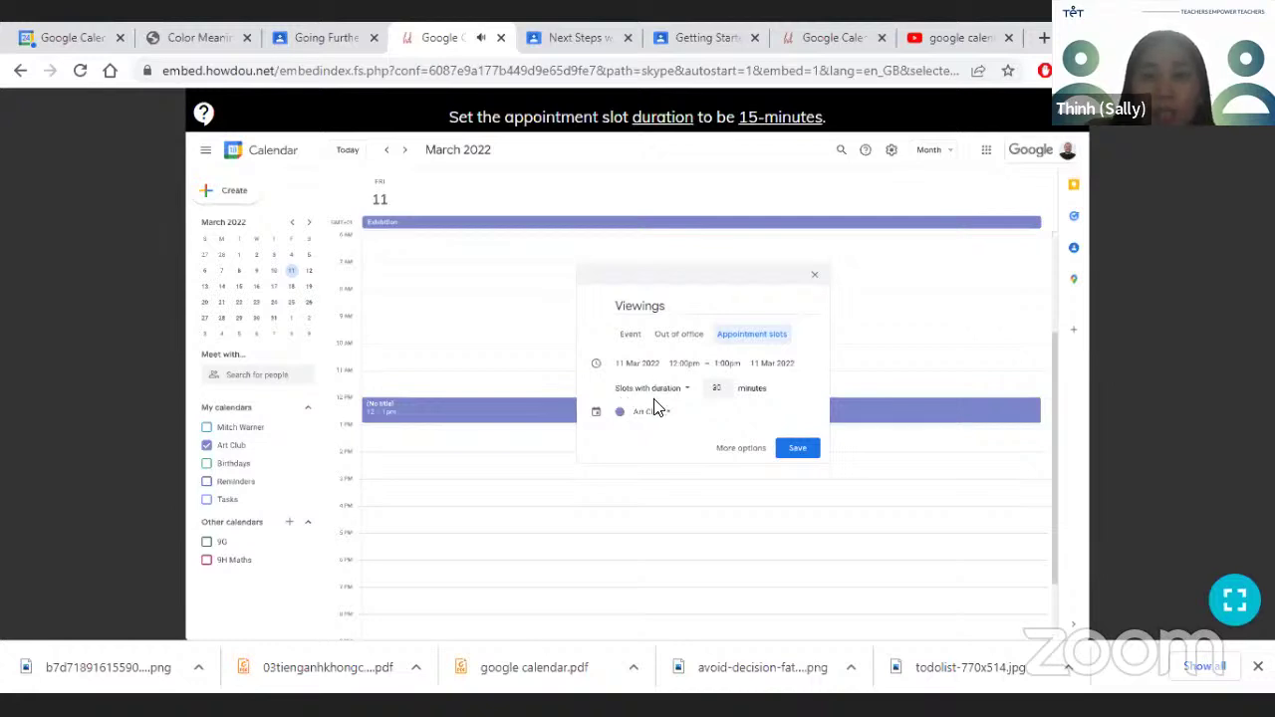
pyautogui.click(717, 406)
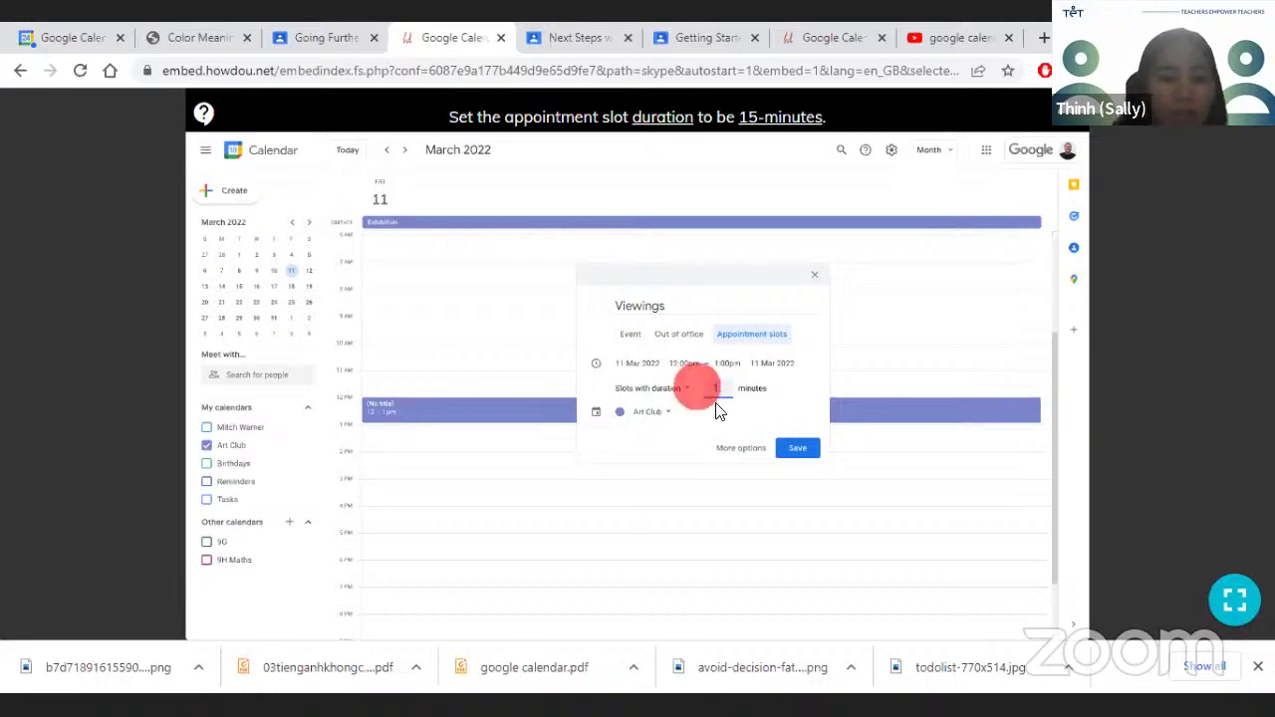
pyautogui.click(797, 449)
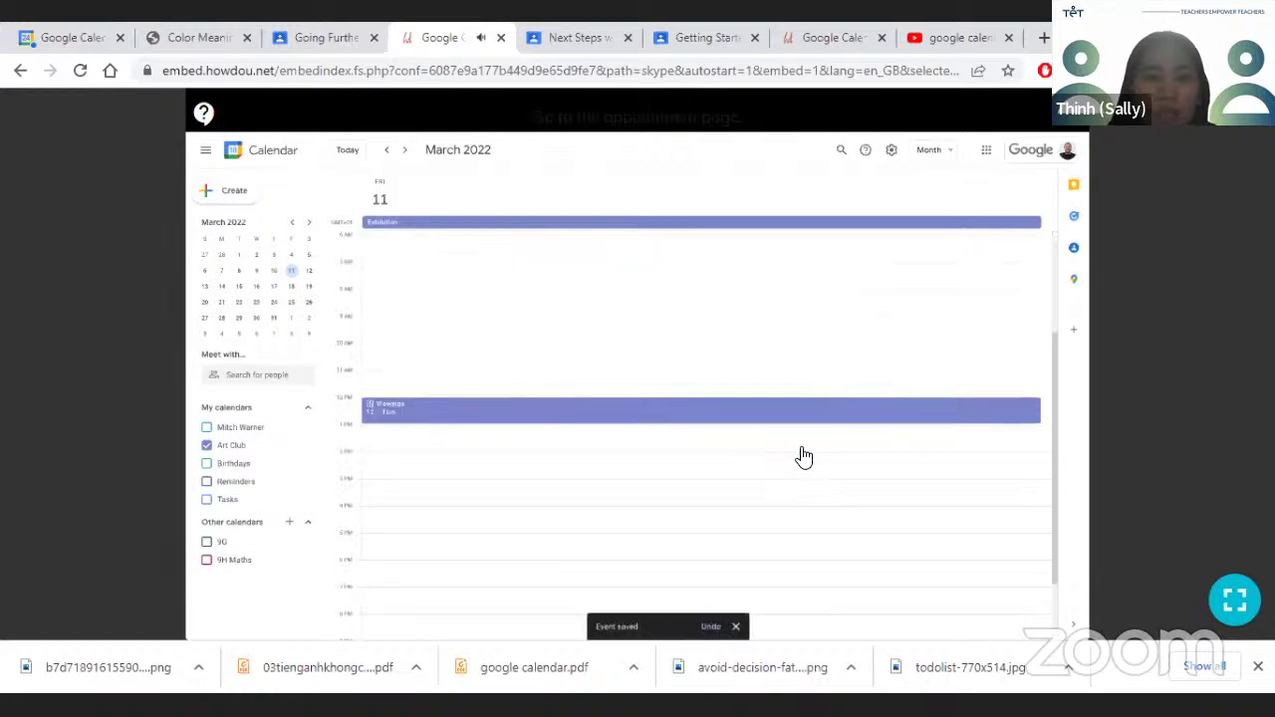
pyautogui.click(386, 416)
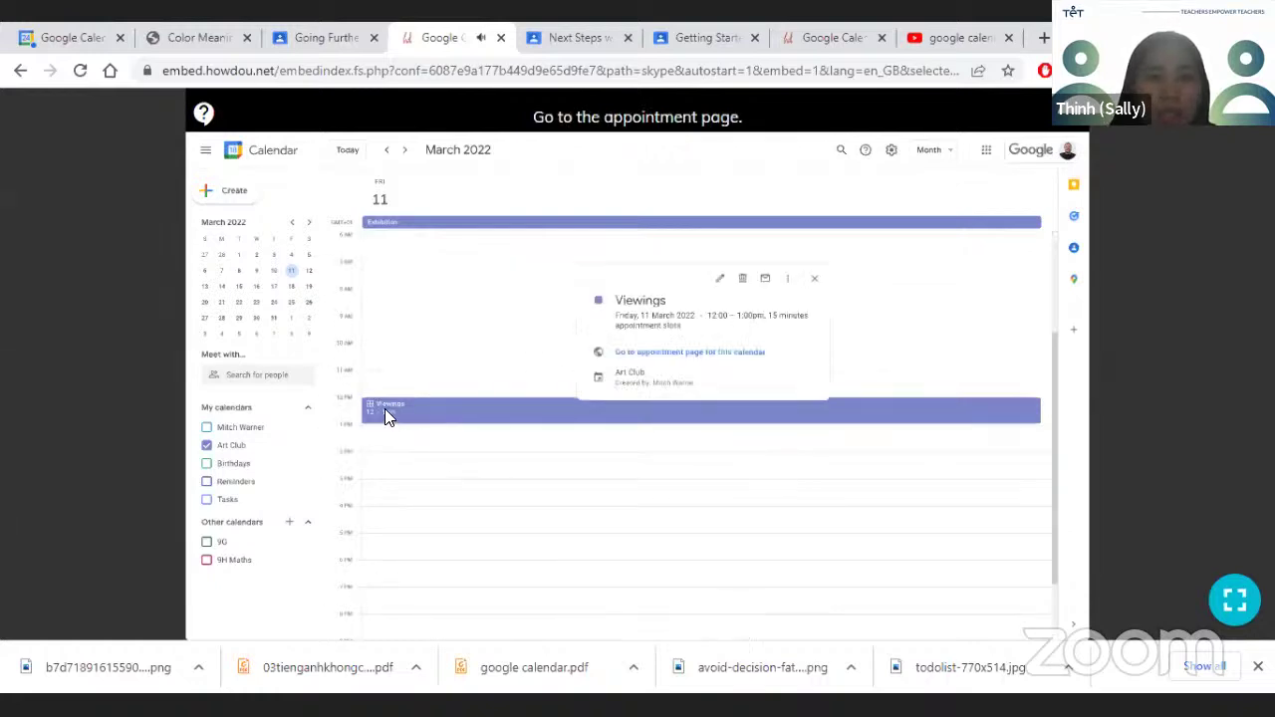
pyautogui.click(691, 356)
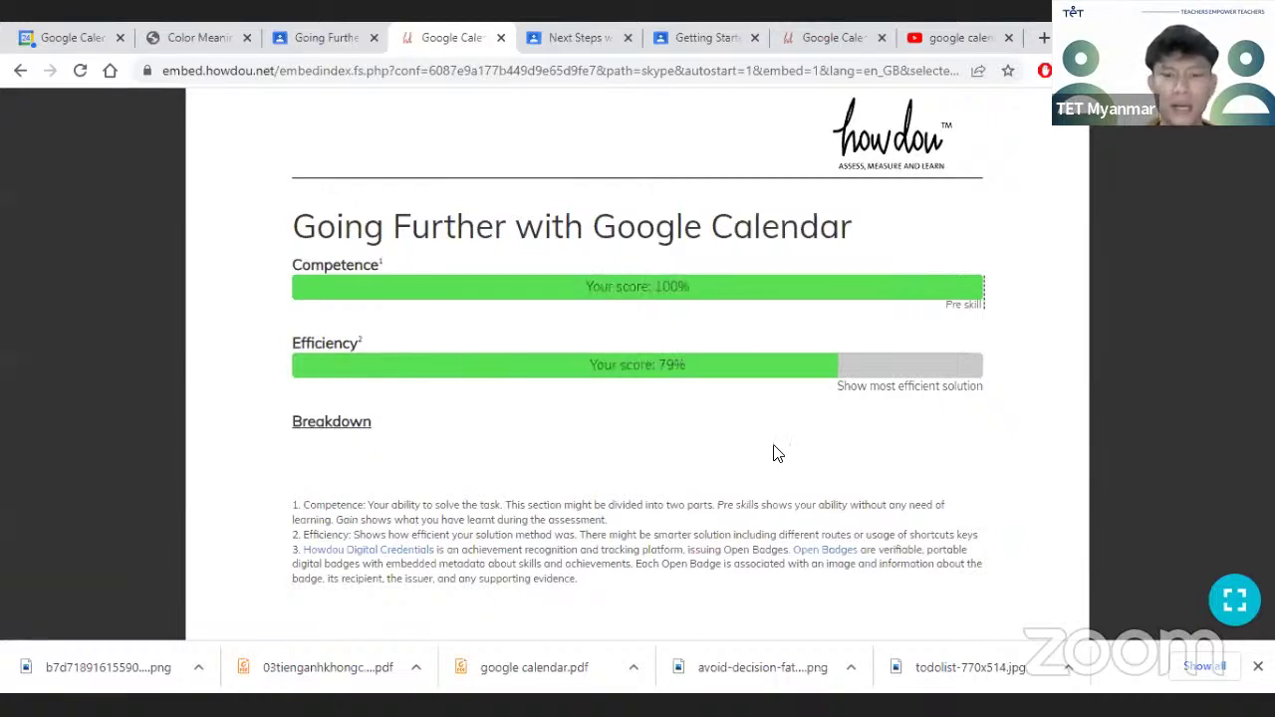
# - Review the competence and efficiency scores and the badge section on the assessment results page
pyautogui.scroll(-1, 777, 453)
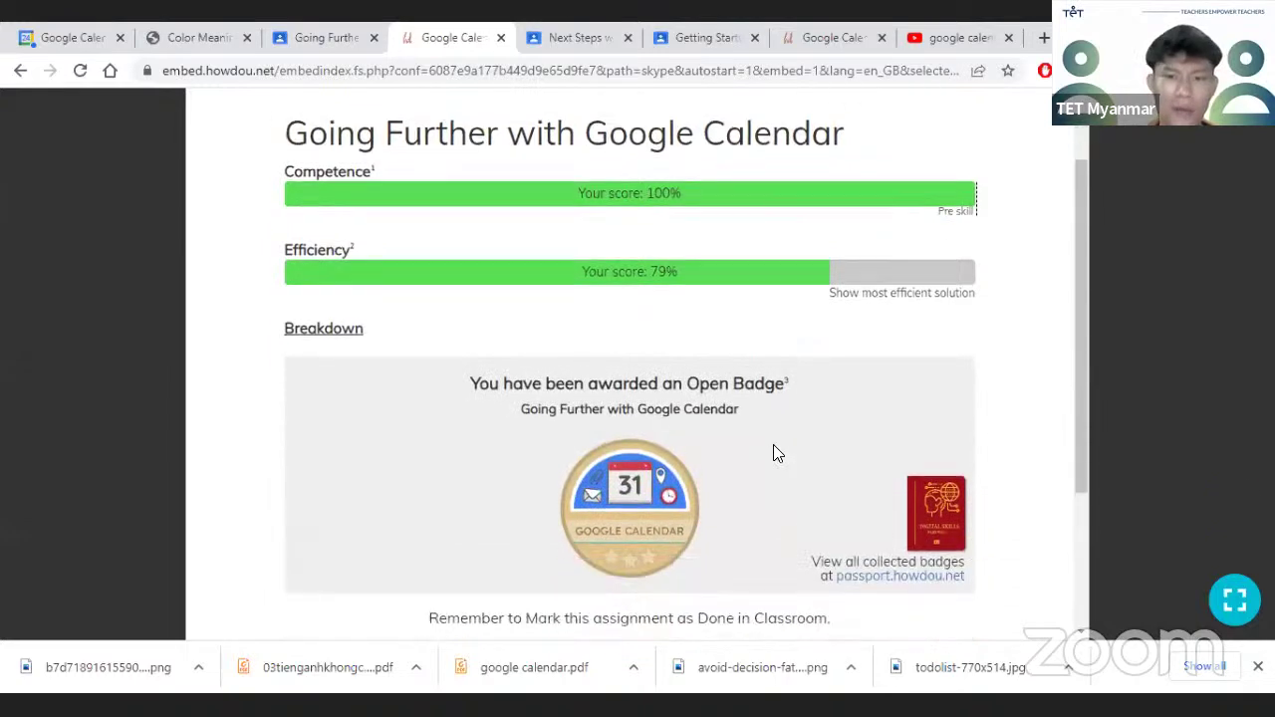
pyautogui.scroll(-1, 777, 453)
pyautogui.scroll(2, 777, 454)
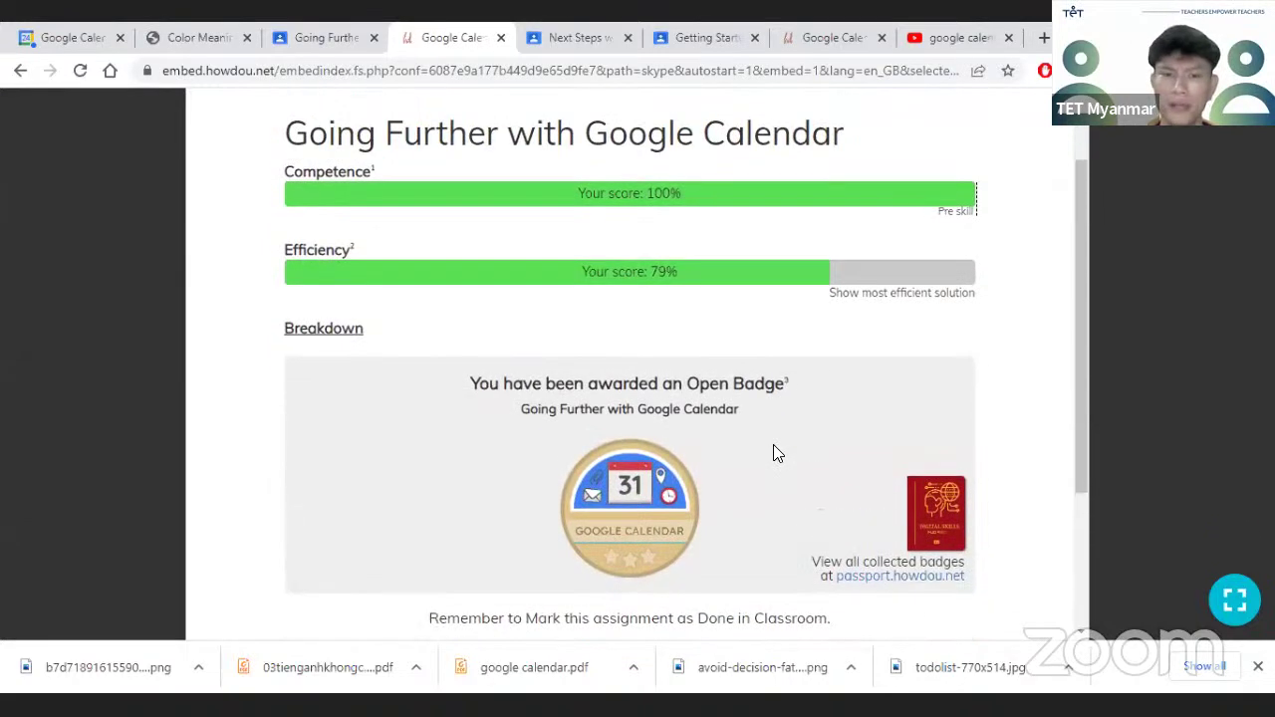
pyautogui.scroll(-2, 777, 454)
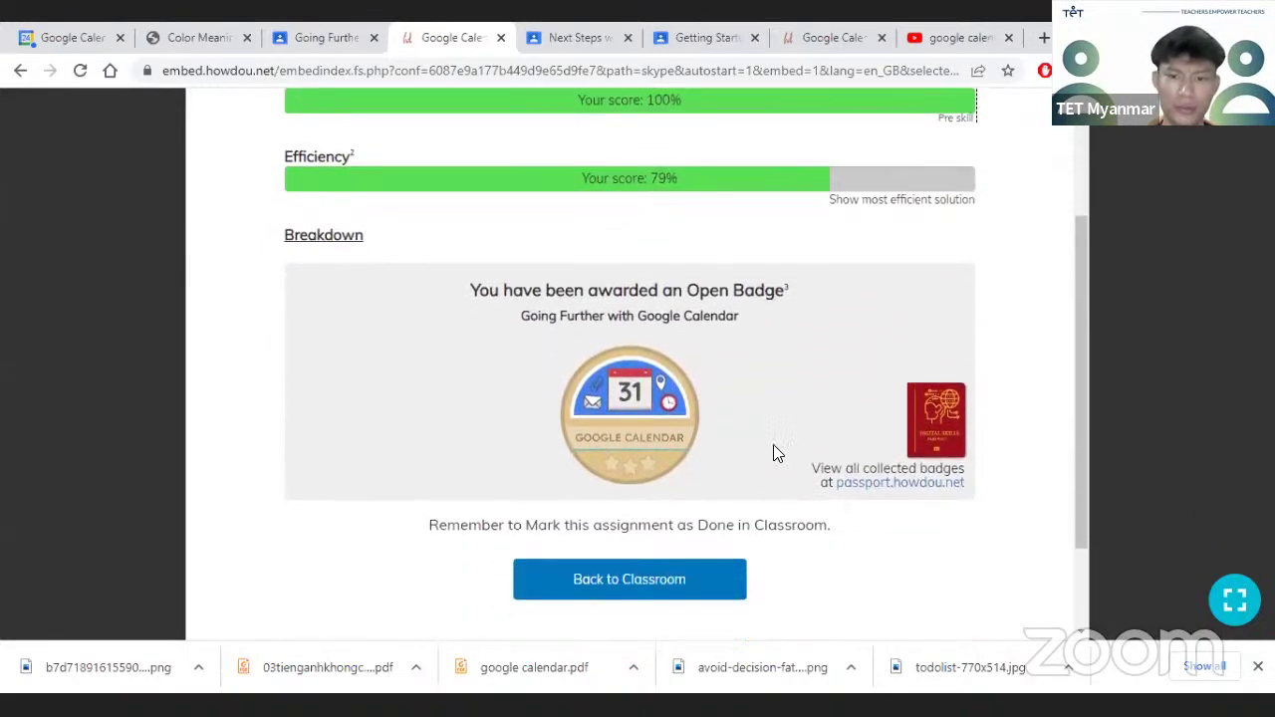
pyautogui.scroll(1, 775, 453)
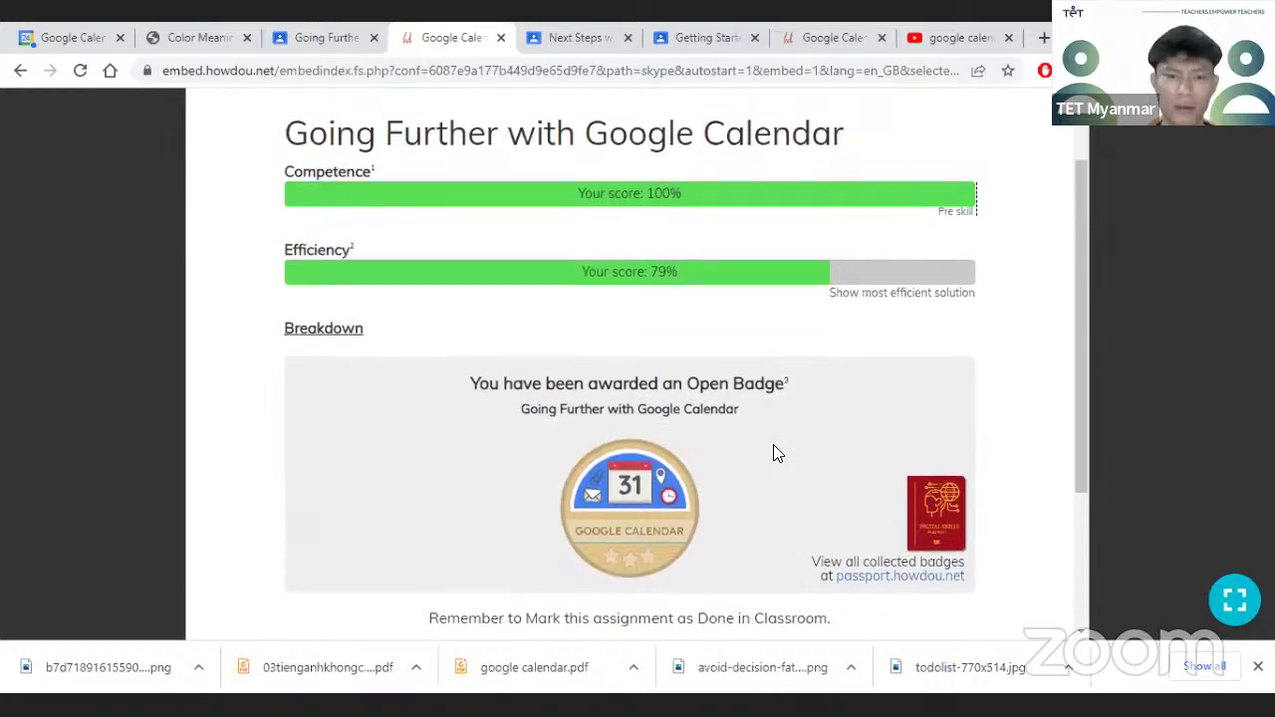
pyautogui.scroll(-1, 747, 379)
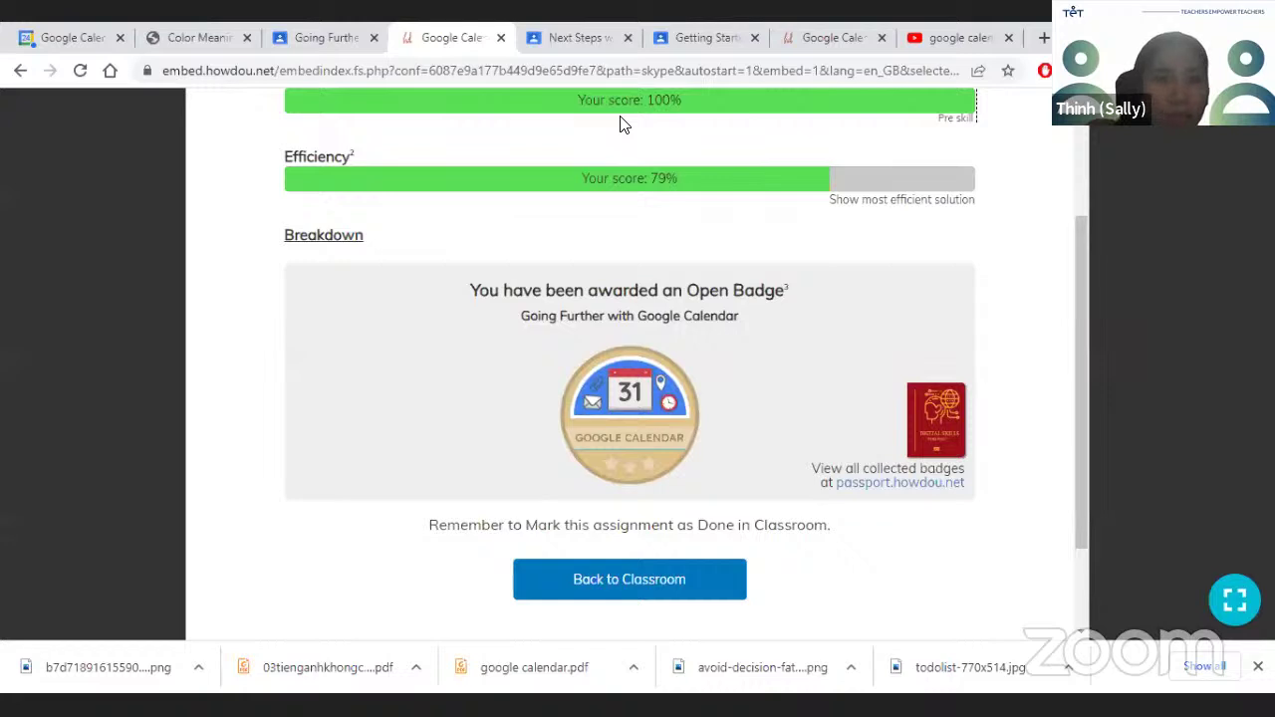
# - Switch to the real Google Calendar, dismiss the class reminder, and open a new event draft for Wednesday, July 27, 14:00–15:00
pyautogui.hotkey('ctrl', '1')
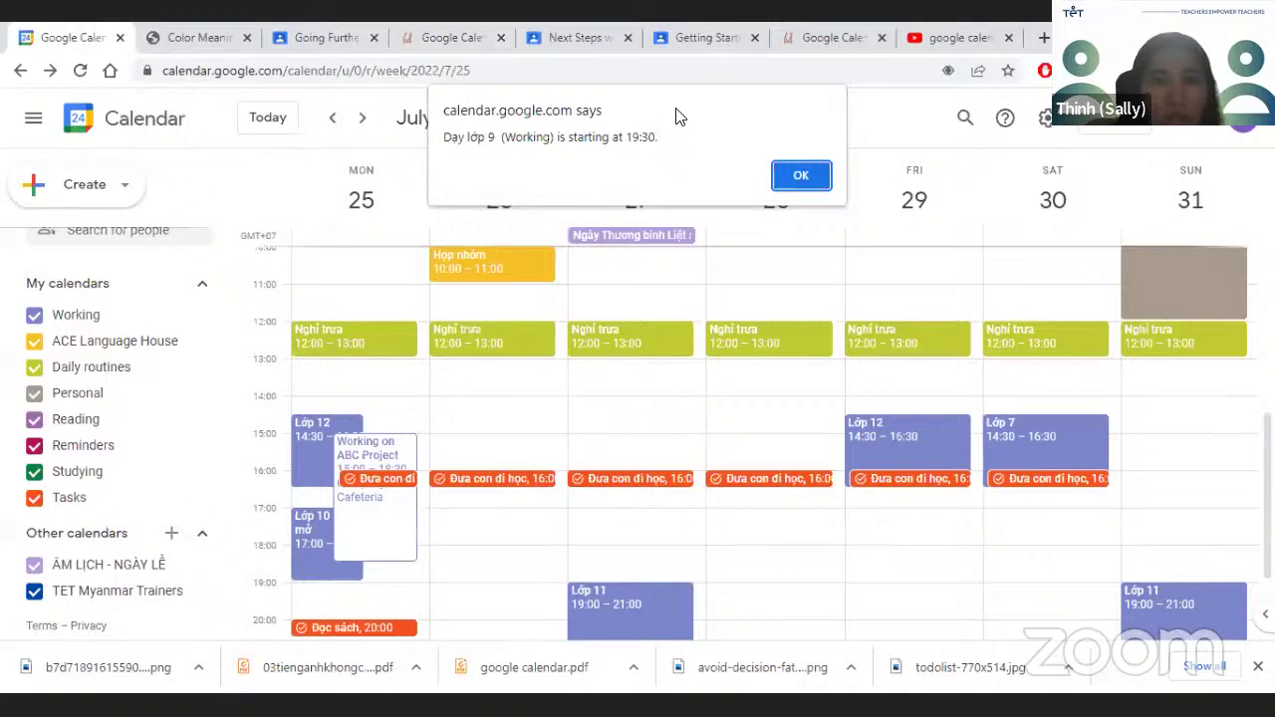
pyautogui.click(802, 176)
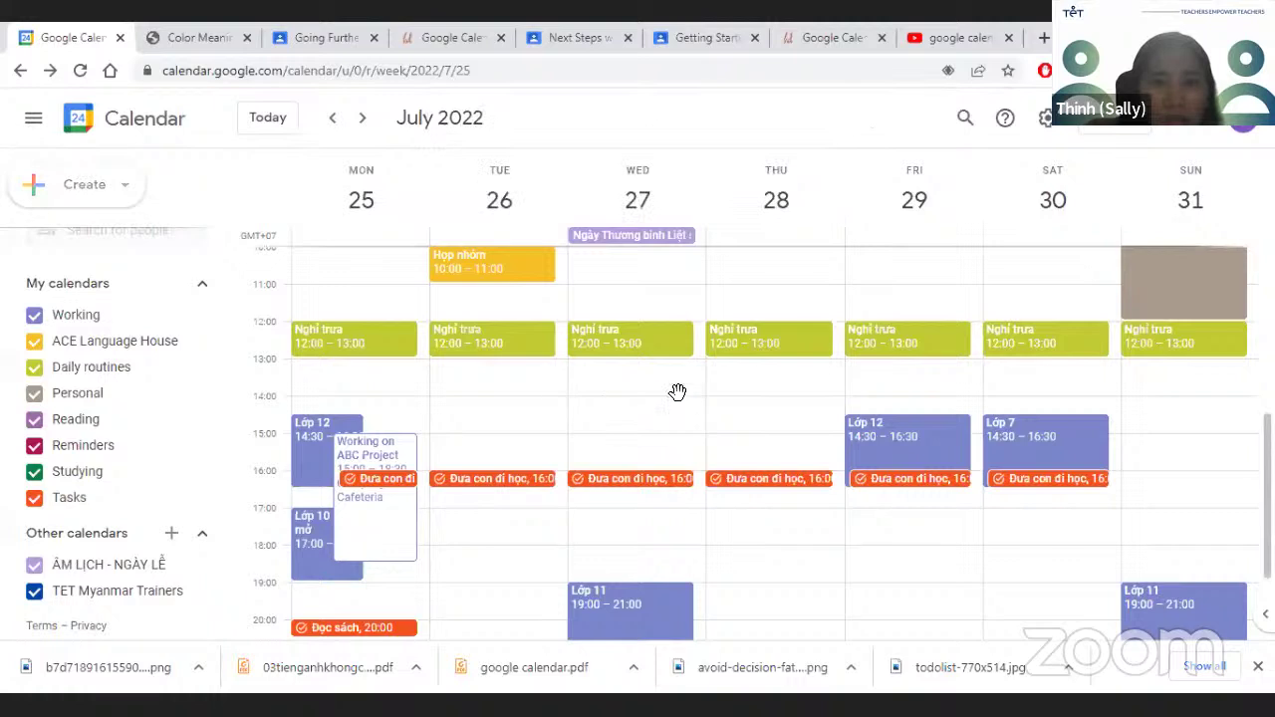
pyautogui.click(663, 398)
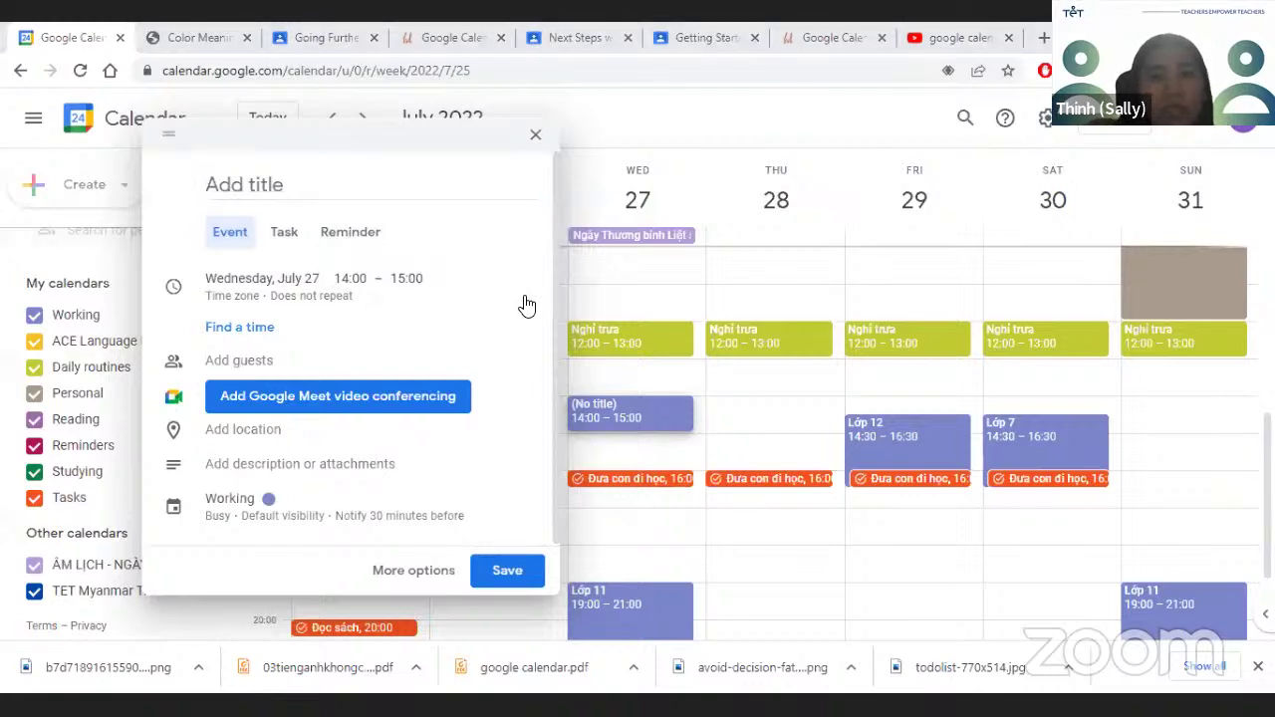
# - Return to the howdou results page through the Classroom assignment and look over the scores again
pyautogui.click(319, 35)
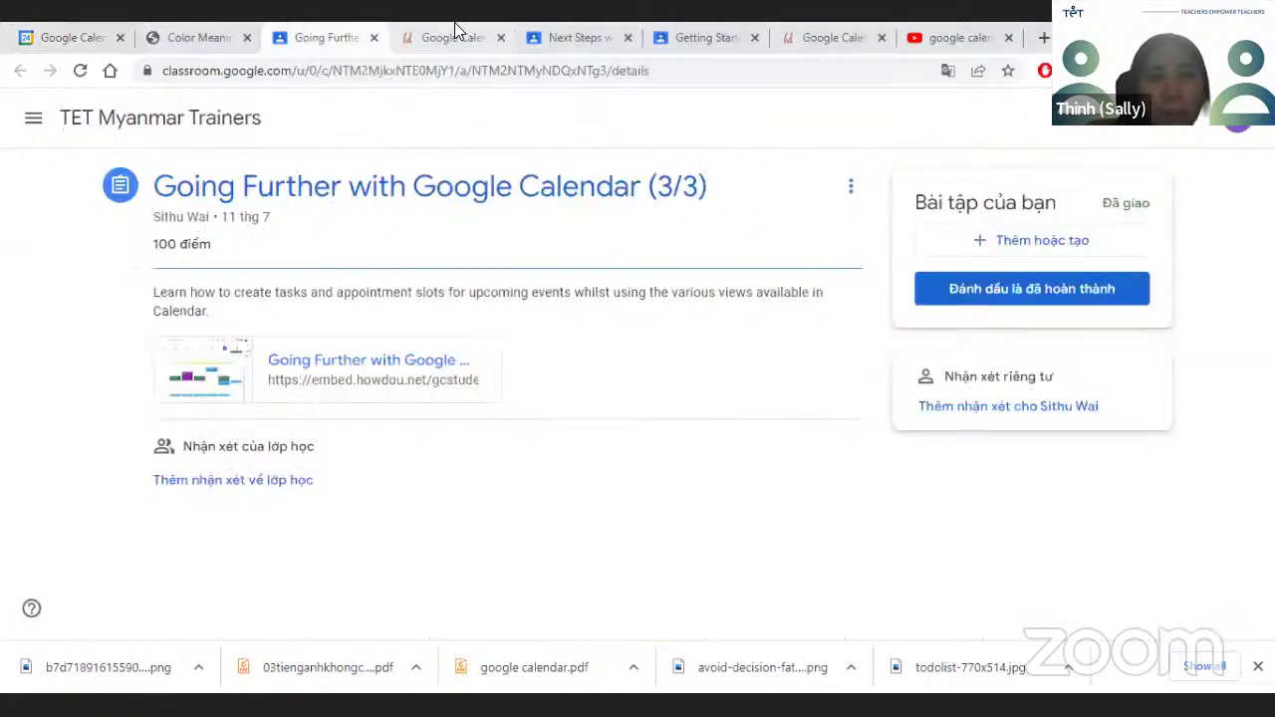
pyautogui.click(449, 37)
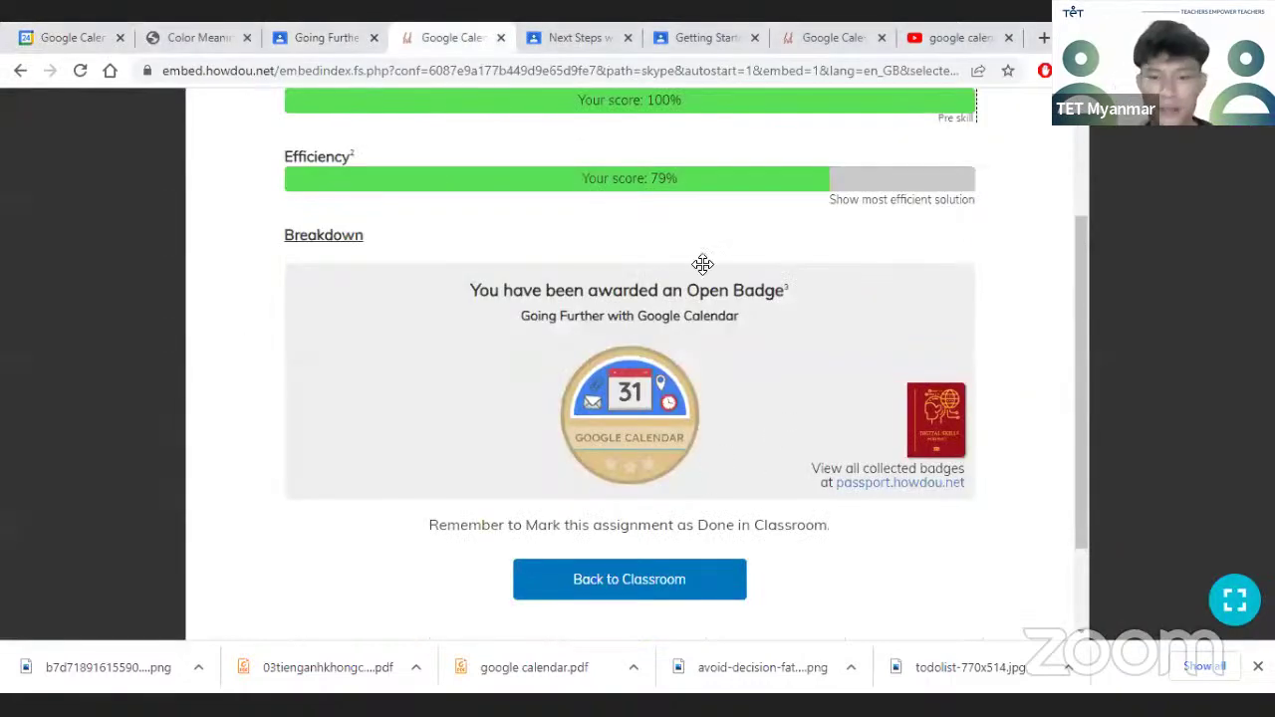
pyautogui.scroll(3, 703, 263)
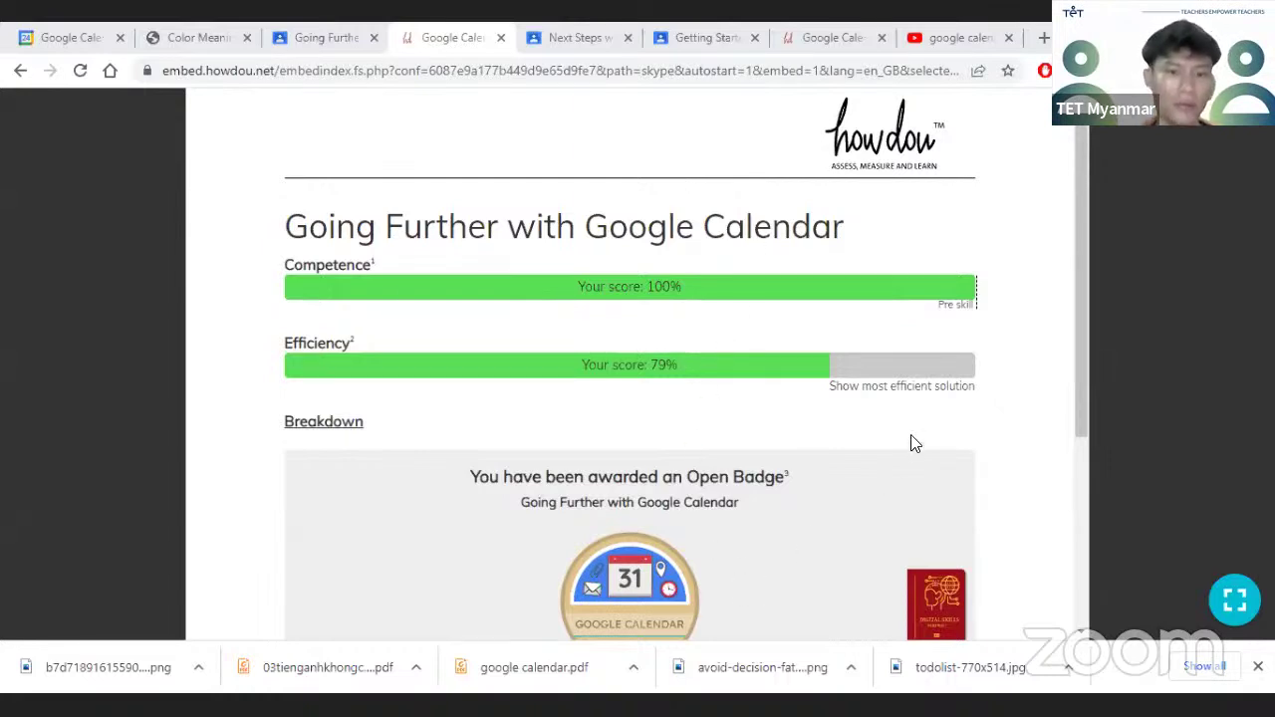
pyautogui.scroll(-1, 821, 445)
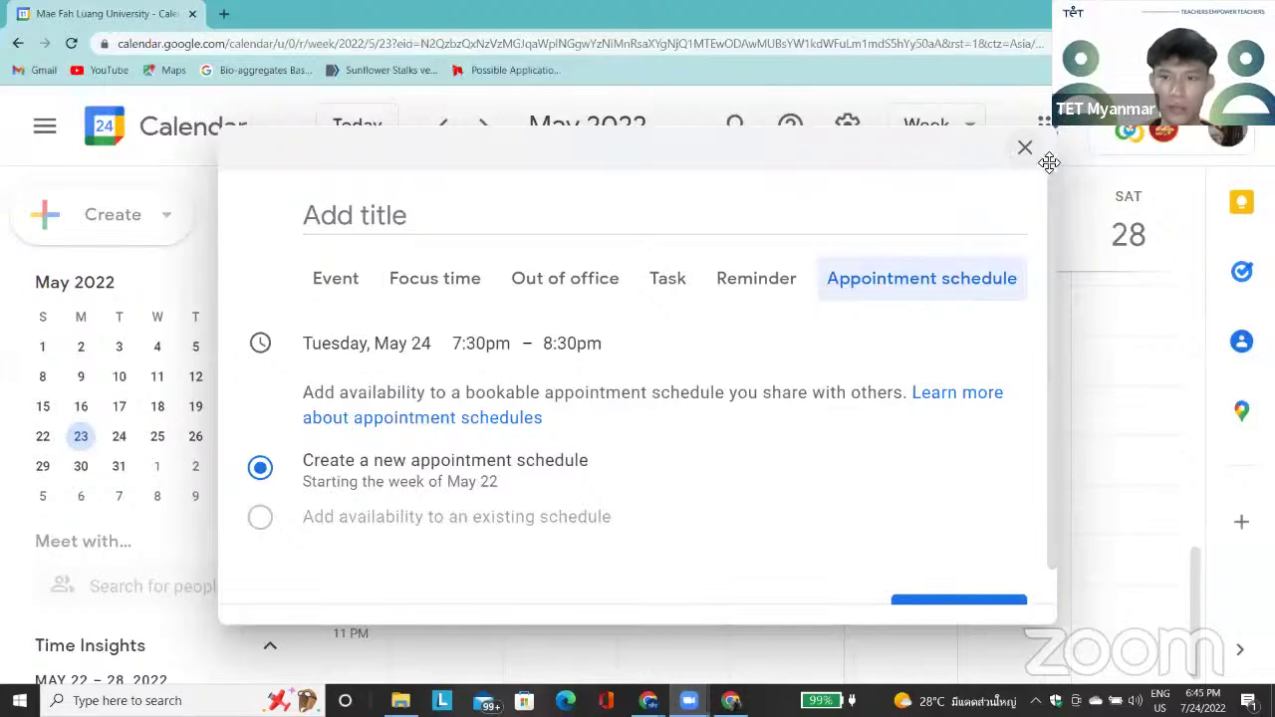
# - Close the real Google Calendar page and launch the Going Further with Google Calendar assessment
pyautogui.click(193, 15)
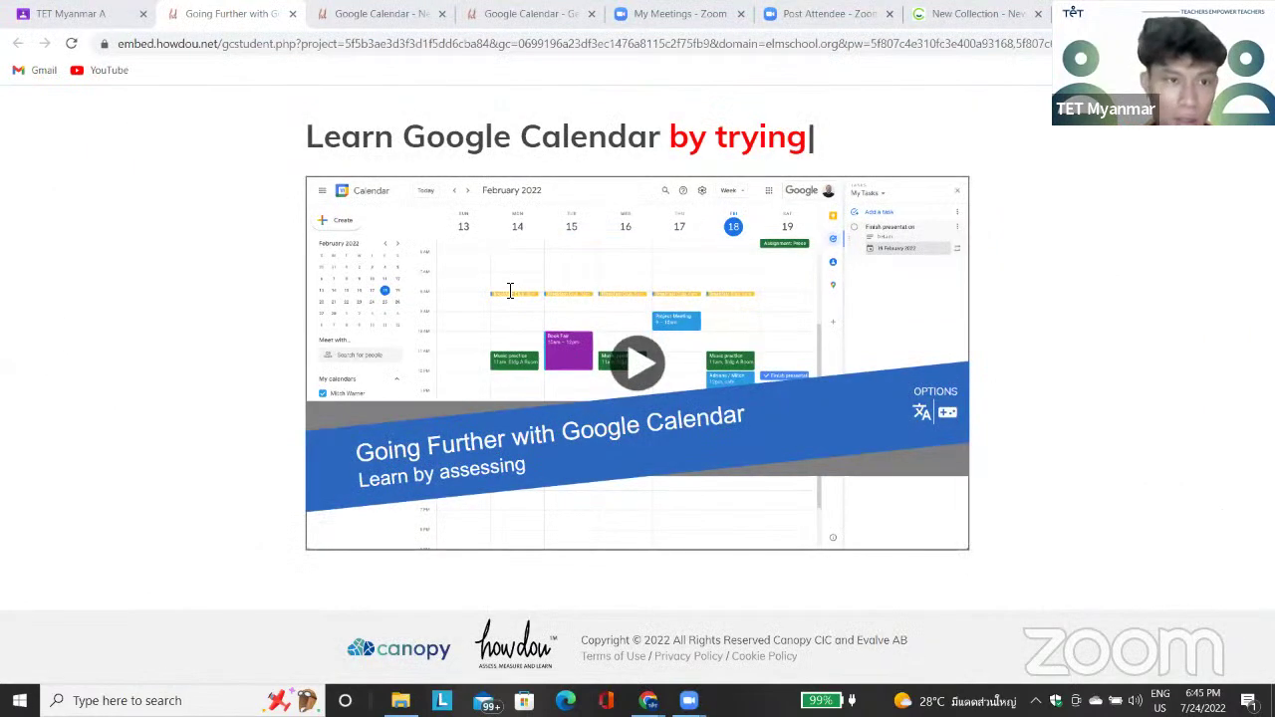
pyautogui.click(634, 377)
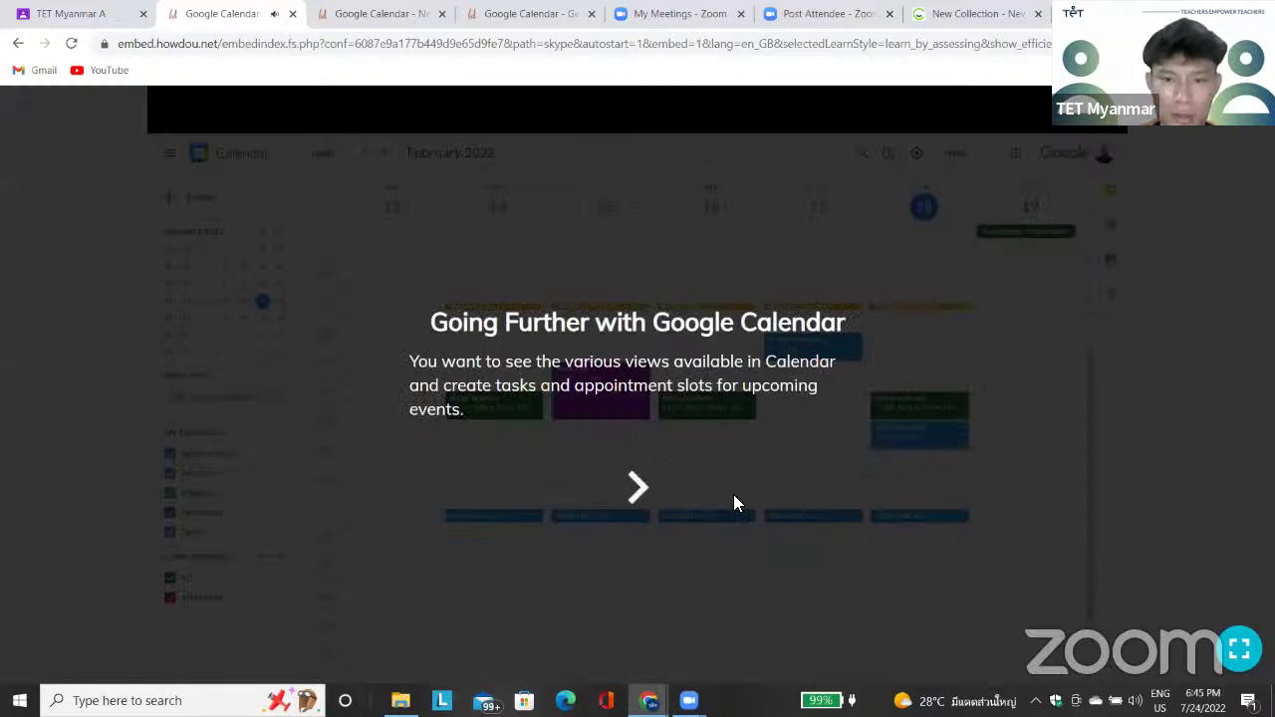
pyautogui.click(643, 490)
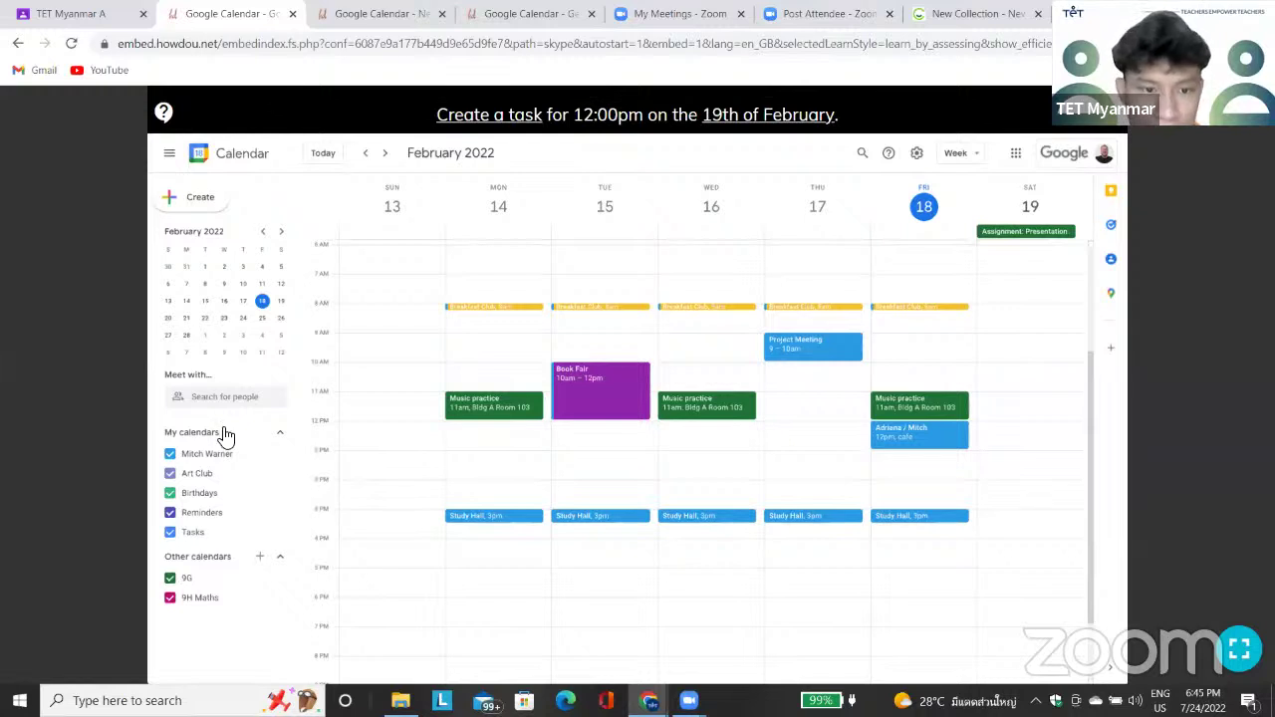
# - Create and save a task named "Finish presentation" for 12:00pm on Saturday, 19 February 2022
pyautogui.click(1024, 445)
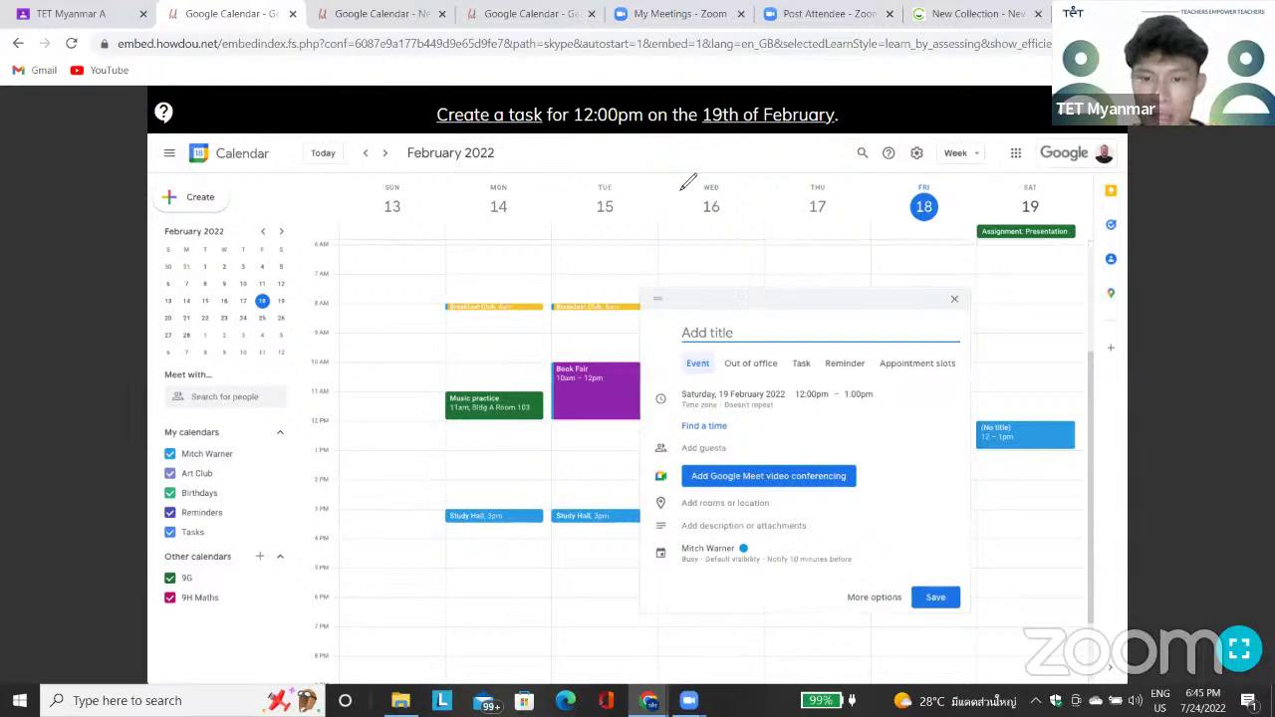
pyautogui.moveTo(825, 342); pyautogui.dragTo(829, 336)
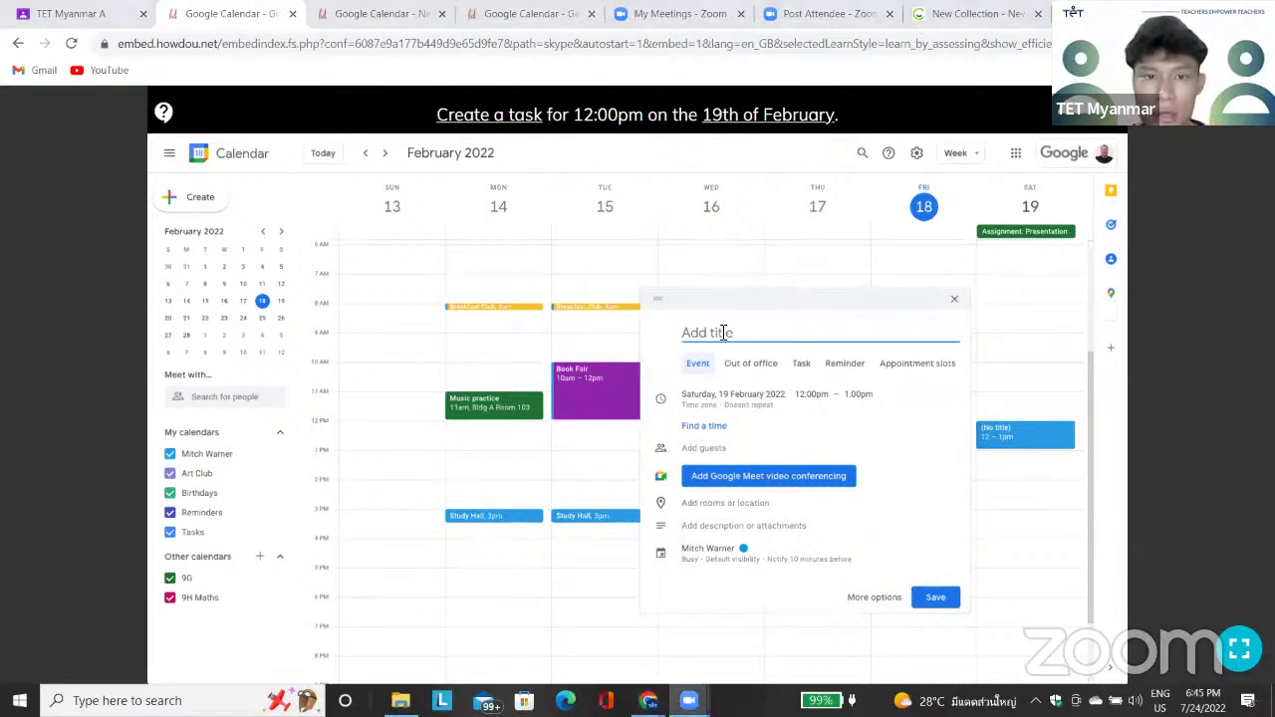
pyautogui.click(802, 364)
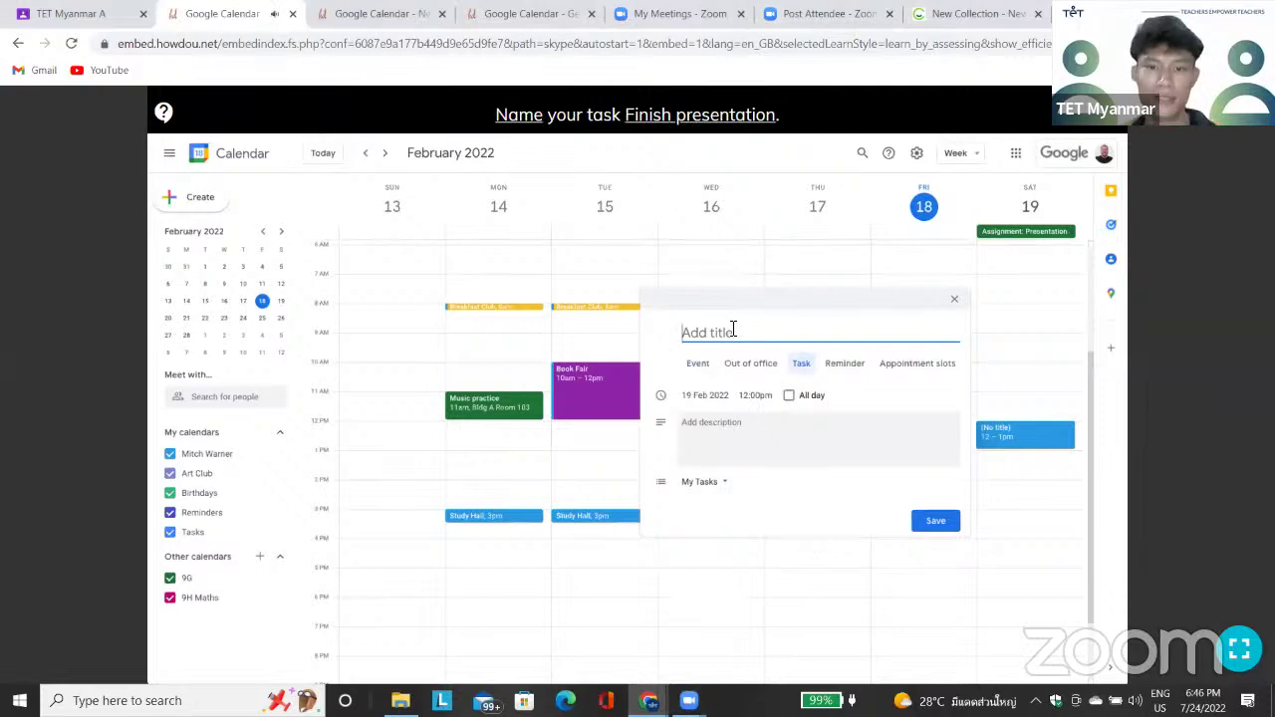
pyautogui.write('Finish')
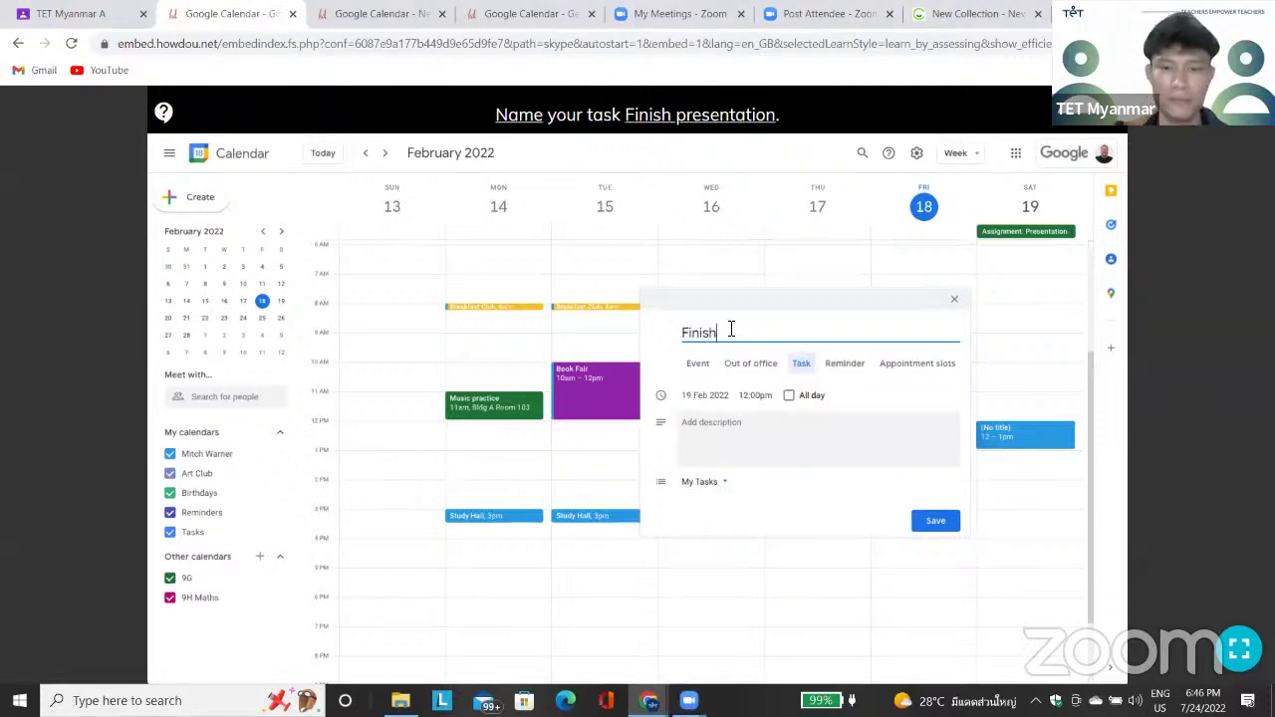
pyautogui.write(' pres')
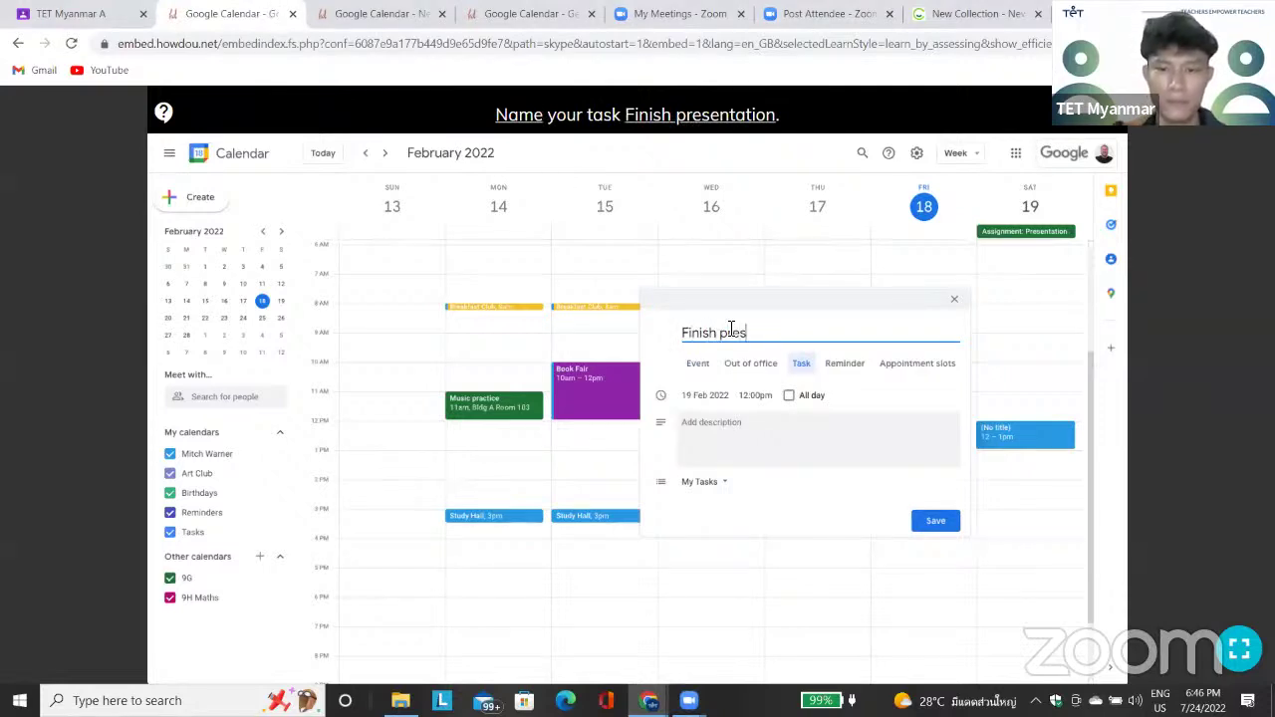
pyautogui.write('entation')
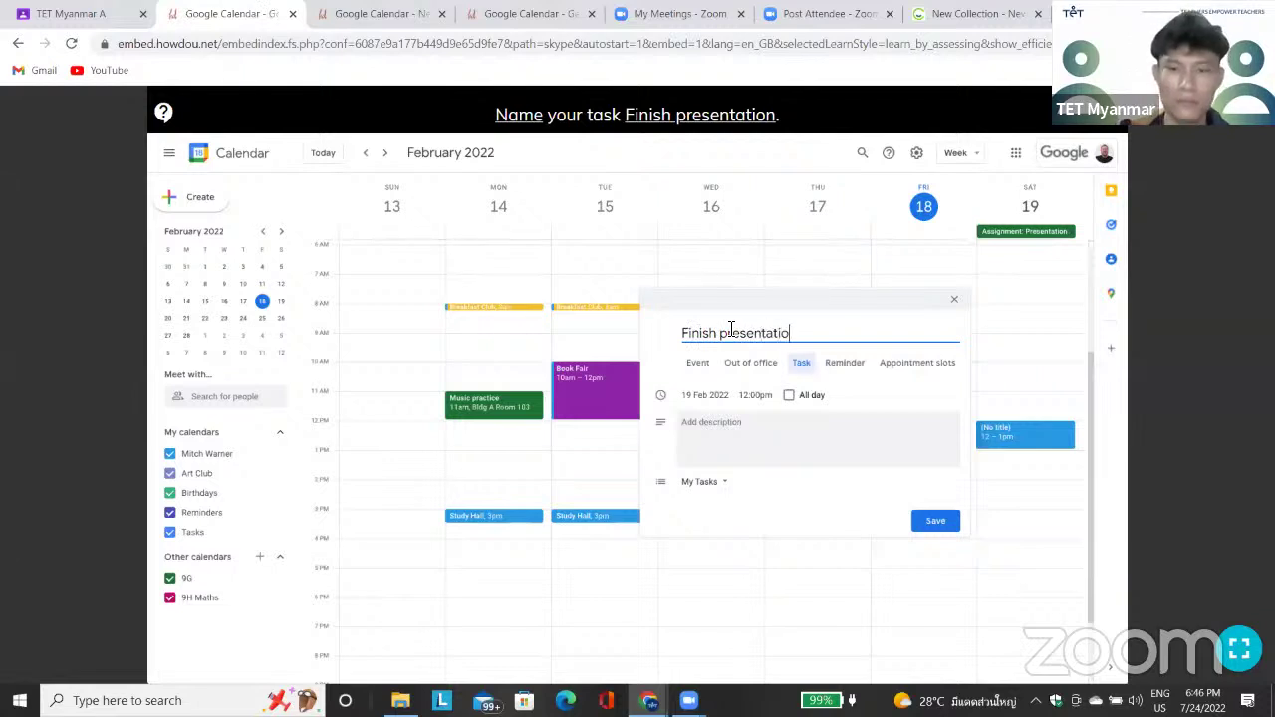
pyautogui.click(937, 522)
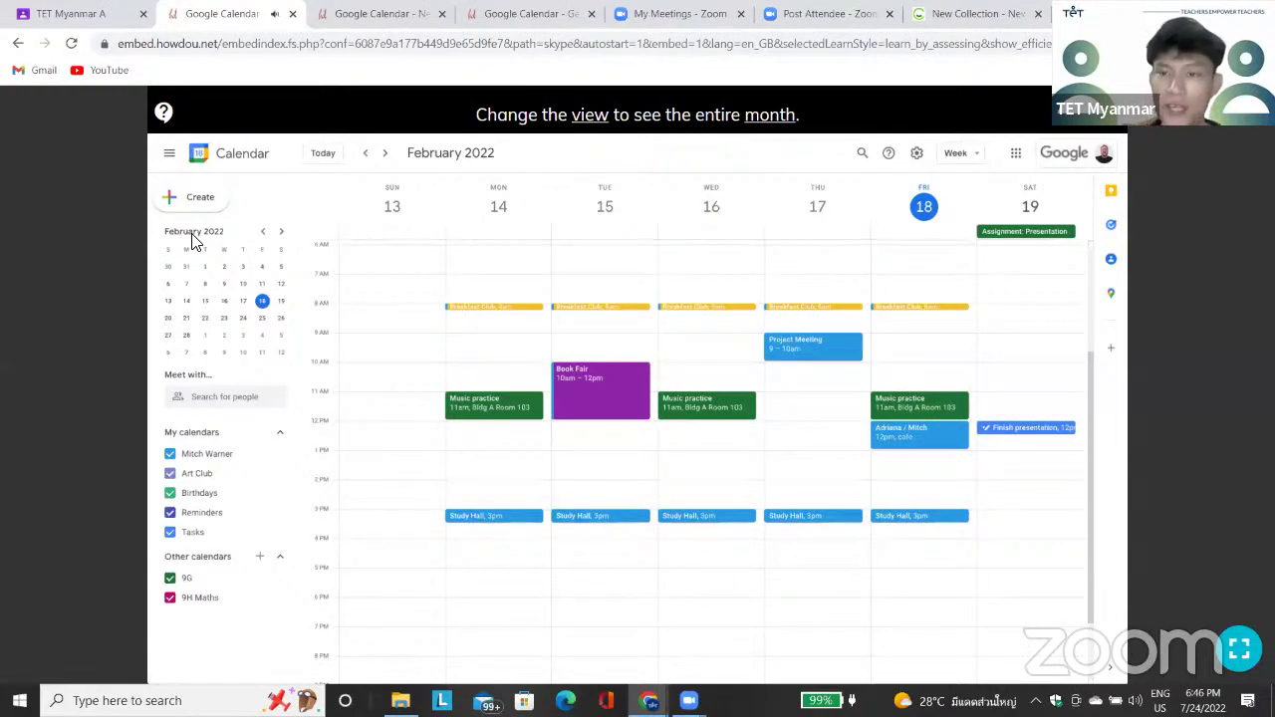
# - Change the calendar from week to month view and go forward to March 2022 to find the Exhibition
pyautogui.moveTo(1000, 103); pyautogui.dragTo(984, 267)
pyautogui.moveTo(986, 179)
pyautogui.mouseDown()
pyautogui.moveTo(954, 233)
pyautogui.moveTo(1036, 211)
pyautogui.mouseUp()
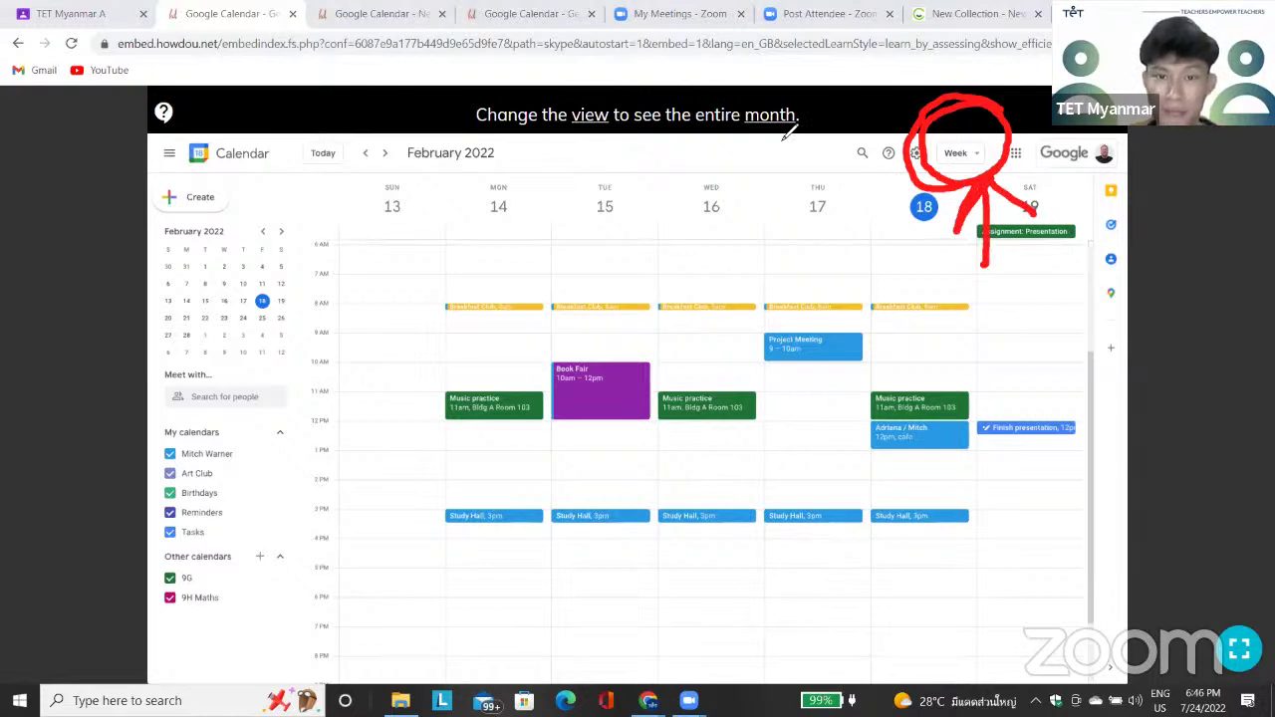
pyautogui.click(962, 160)
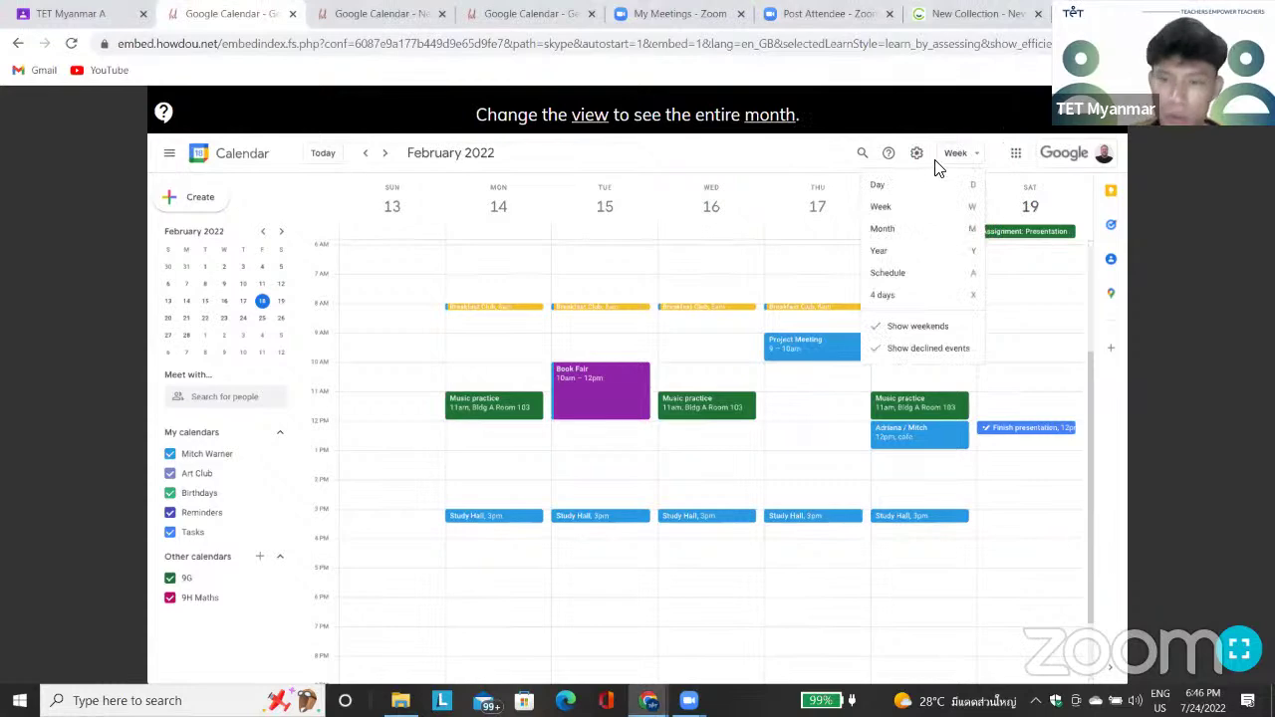
pyautogui.click(883, 229)
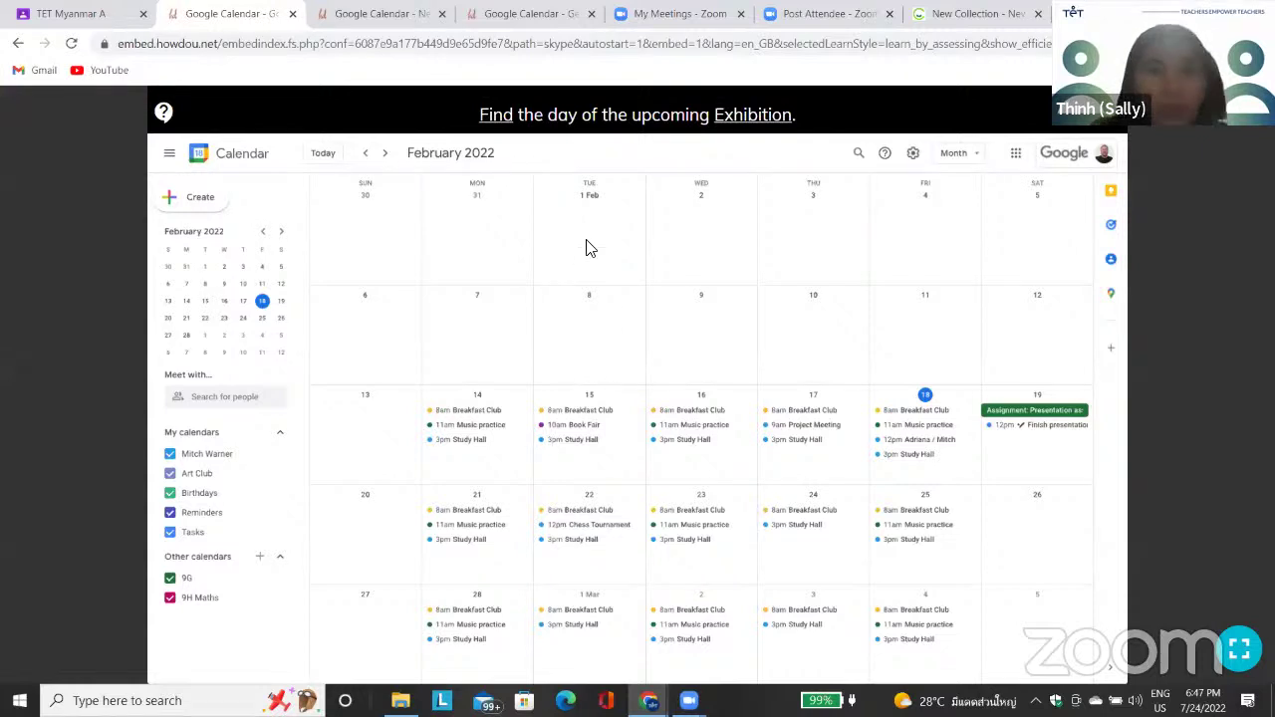
pyautogui.click(386, 155)
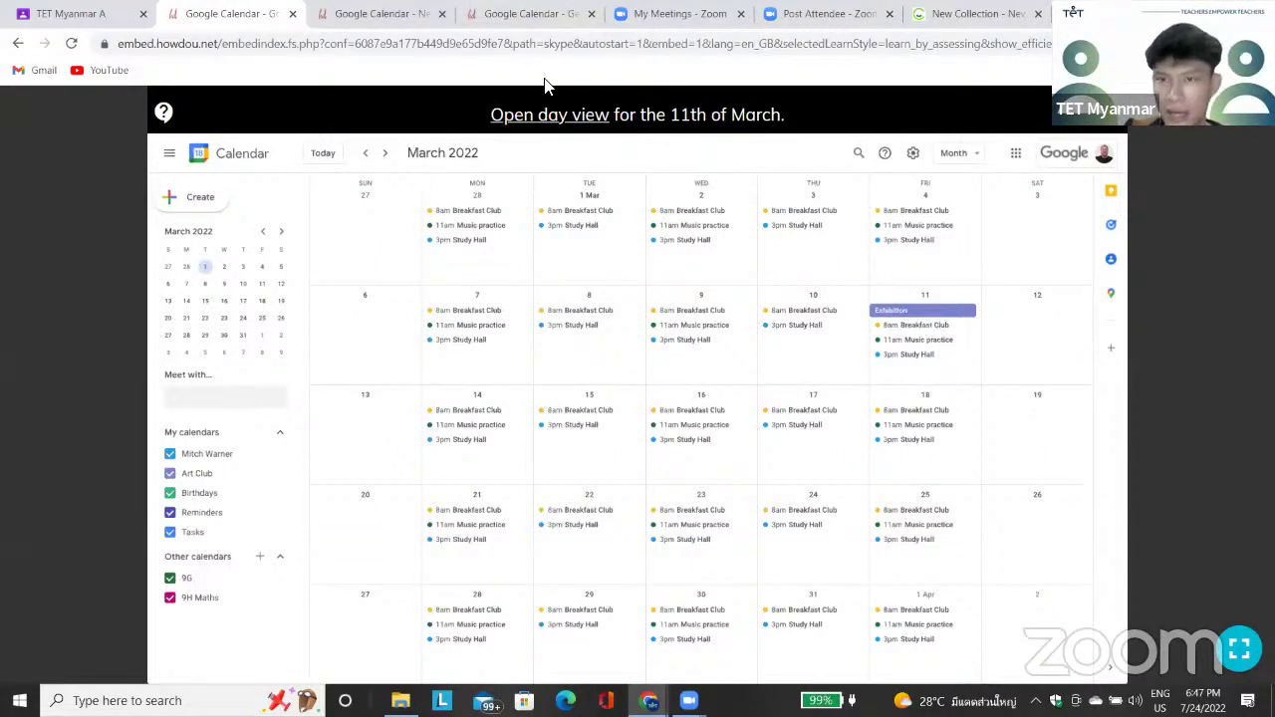
# - Open the day view for Friday, 11 March 2022
pyautogui.moveTo(402, 167)
pyautogui.mouseDown()
pyautogui.moveTo(379, 134)
pyautogui.moveTo(391, 178)
pyautogui.moveTo(459, 187)
pyautogui.moveTo(396, 184)
pyautogui.mouseUp()
pyautogui.moveTo(396, 183)
pyautogui.mouseDown()
pyautogui.moveTo(436, 198)
pyautogui.moveTo(473, 187)
pyautogui.mouseUp()
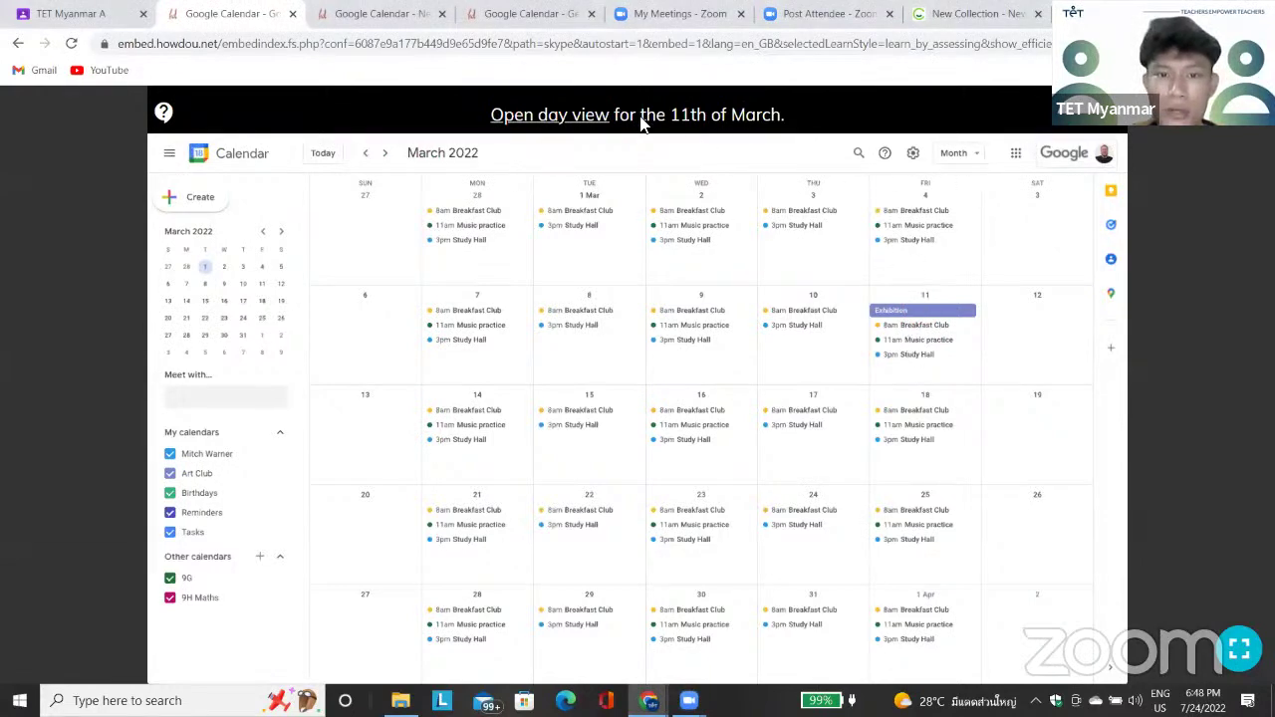
pyautogui.click(961, 156)
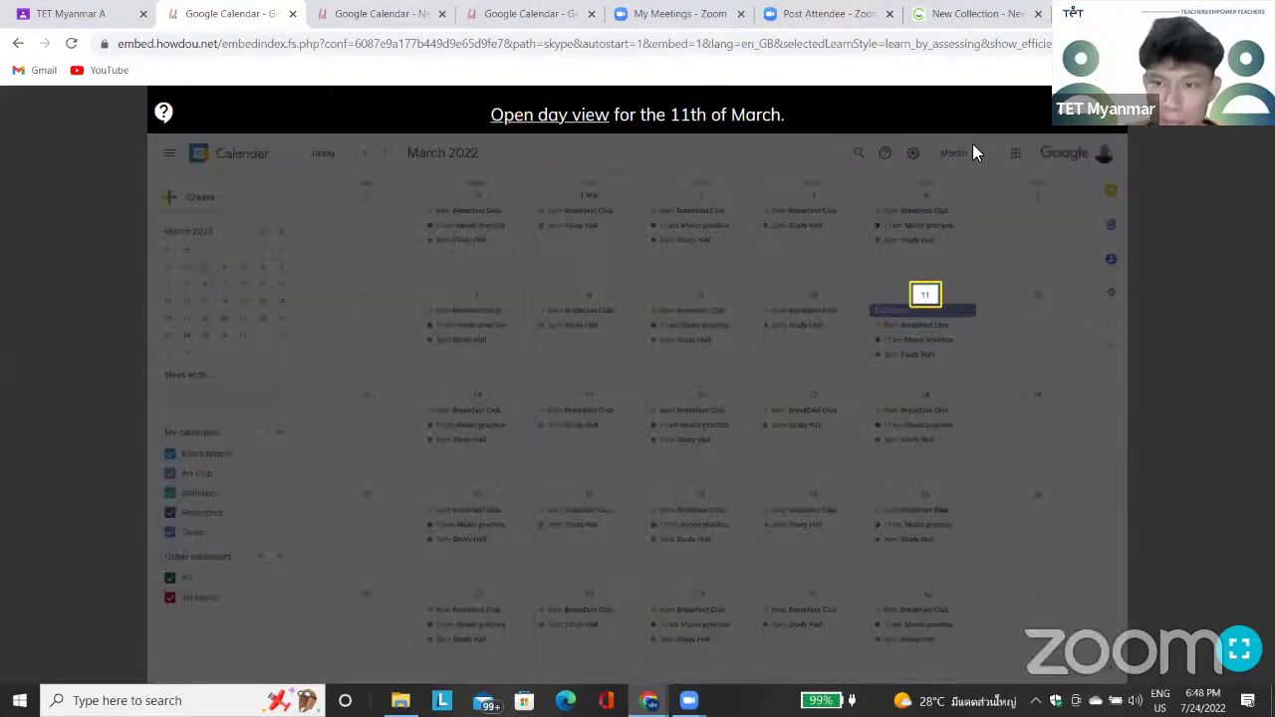
pyautogui.click(924, 299)
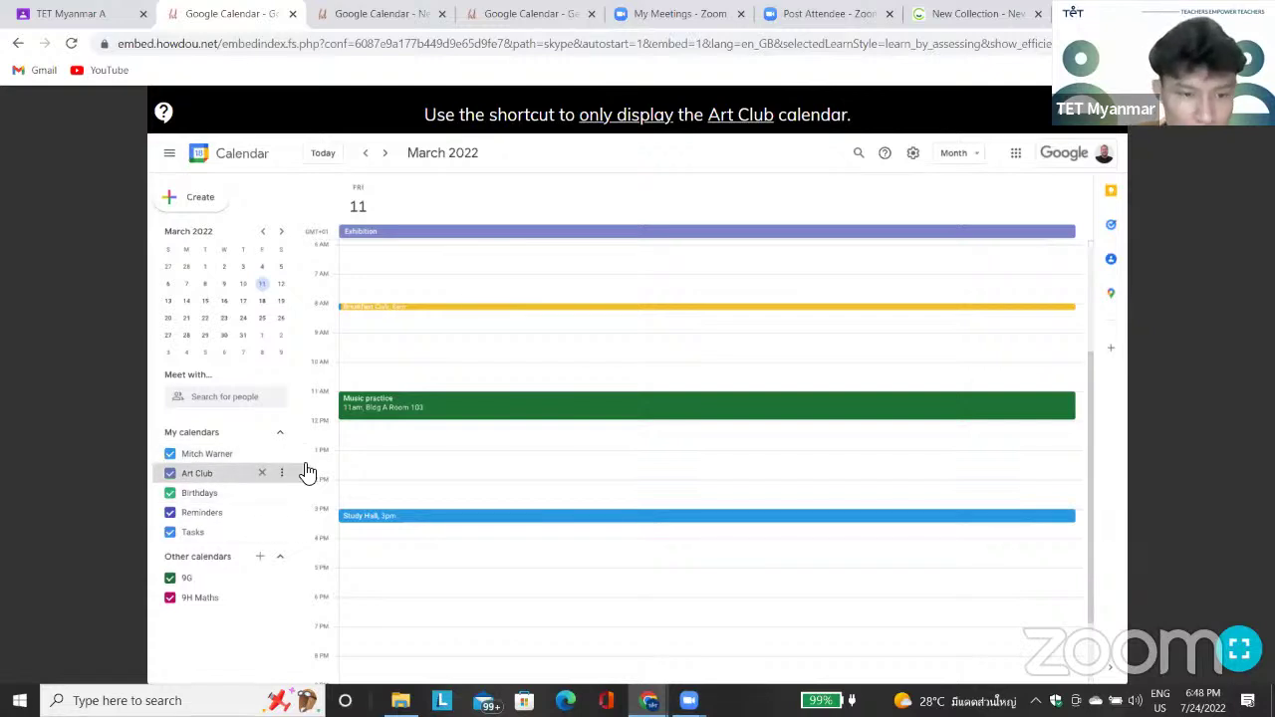
# - Use the calendar's shortcut option to display only the Art Club calendar
pyautogui.moveTo(261, 506)
pyautogui.mouseDown()
pyautogui.moveTo(197, 508)
pyautogui.moveTo(219, 431)
pyautogui.moveTo(311, 460)
pyautogui.moveTo(276, 483)
pyautogui.moveTo(316, 473)
pyautogui.mouseUp()
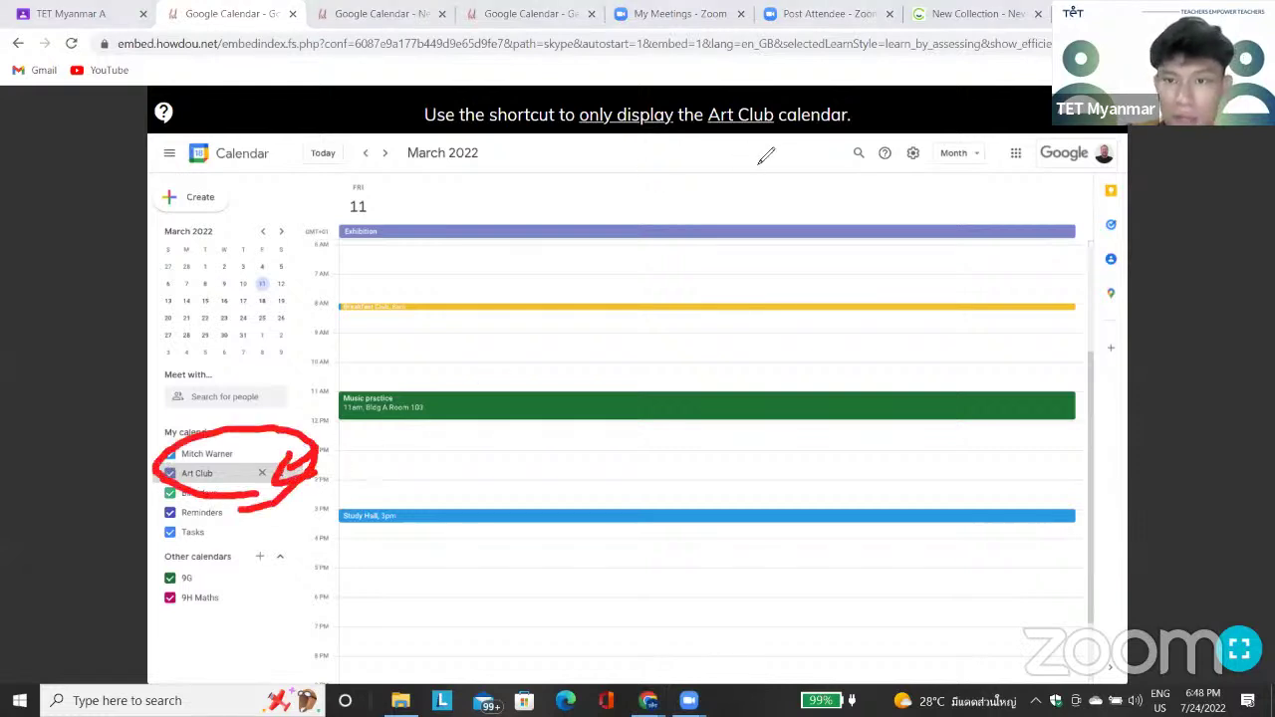
pyautogui.click(760, 162)
pyautogui.click(283, 478)
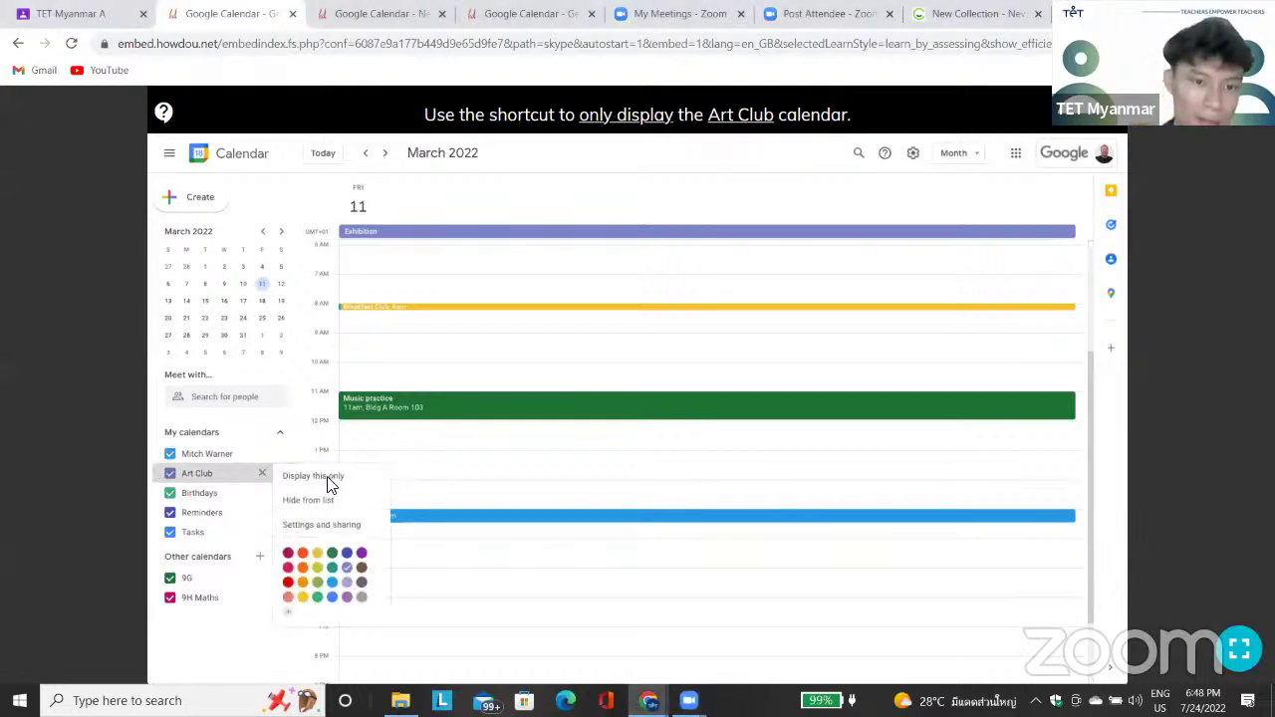
pyautogui.click(329, 478)
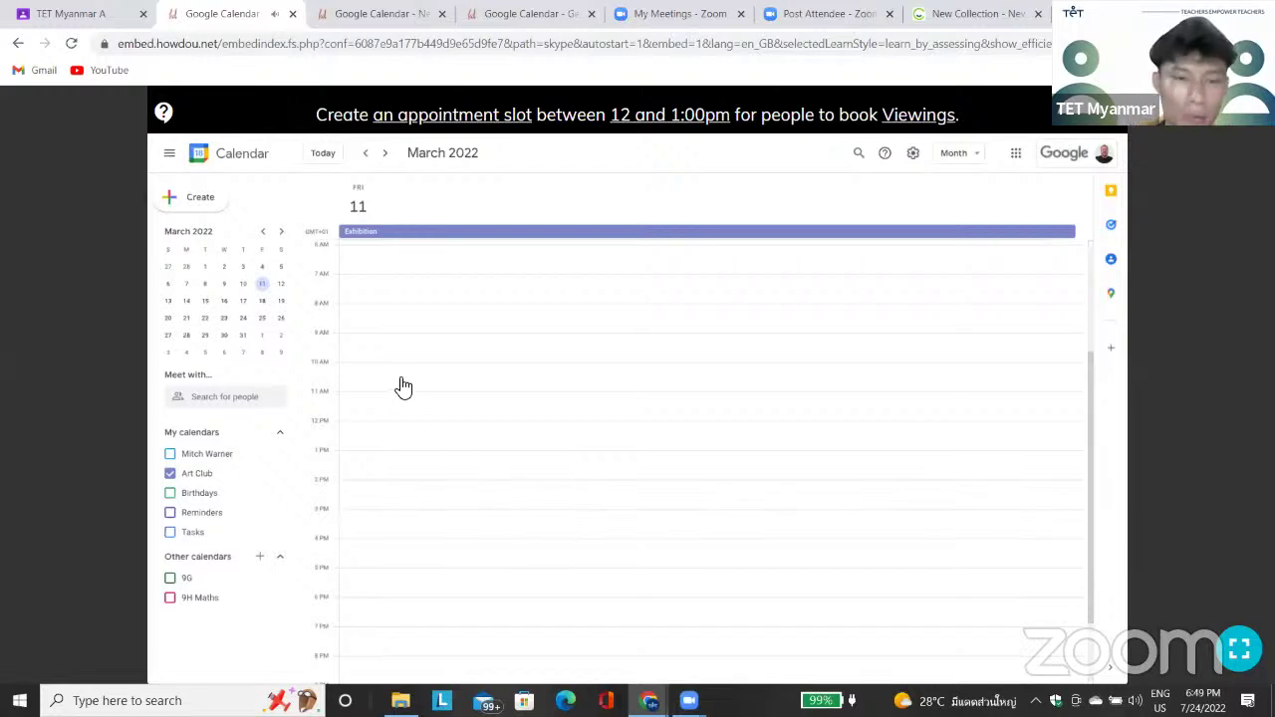
# - Start a new 12:00pm–1:00pm entry on 11 March in the Art Club calendar and make it appointment slots
pyautogui.click(370, 435)
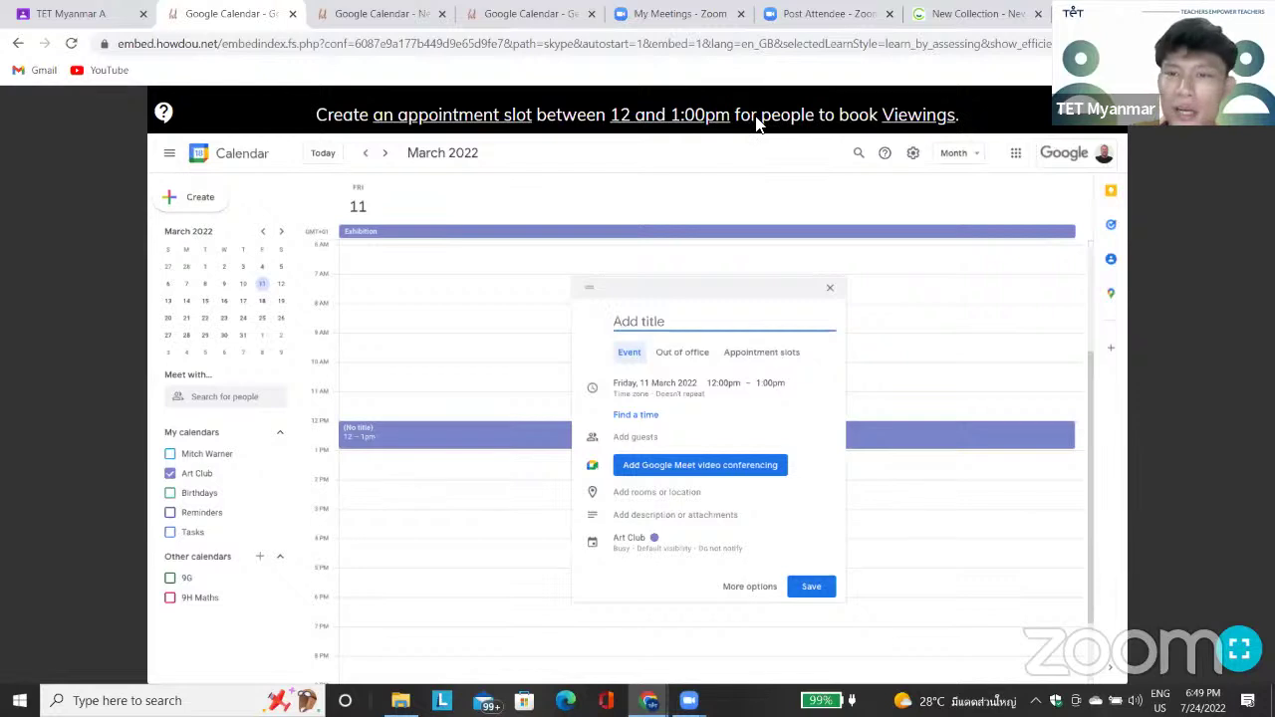
pyautogui.moveTo(655, 287); pyautogui.dragTo(648, 325)
pyautogui.moveTo(644, 310)
pyautogui.mouseDown()
pyautogui.moveTo(693, 329)
pyautogui.moveTo(710, 313)
pyautogui.mouseUp()
pyautogui.moveTo(778, 291); pyautogui.dragTo(775, 343)
pyautogui.moveTo(763, 319); pyautogui.dragTo(793, 321)
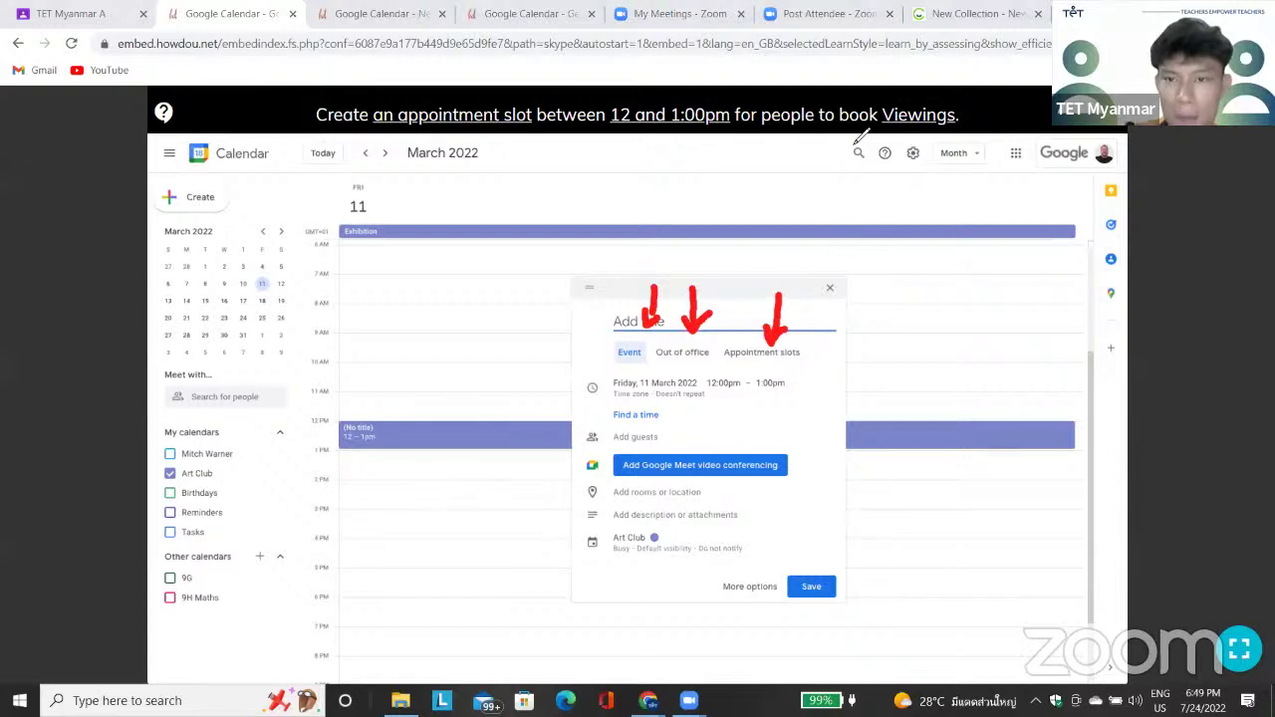
pyautogui.click(778, 355)
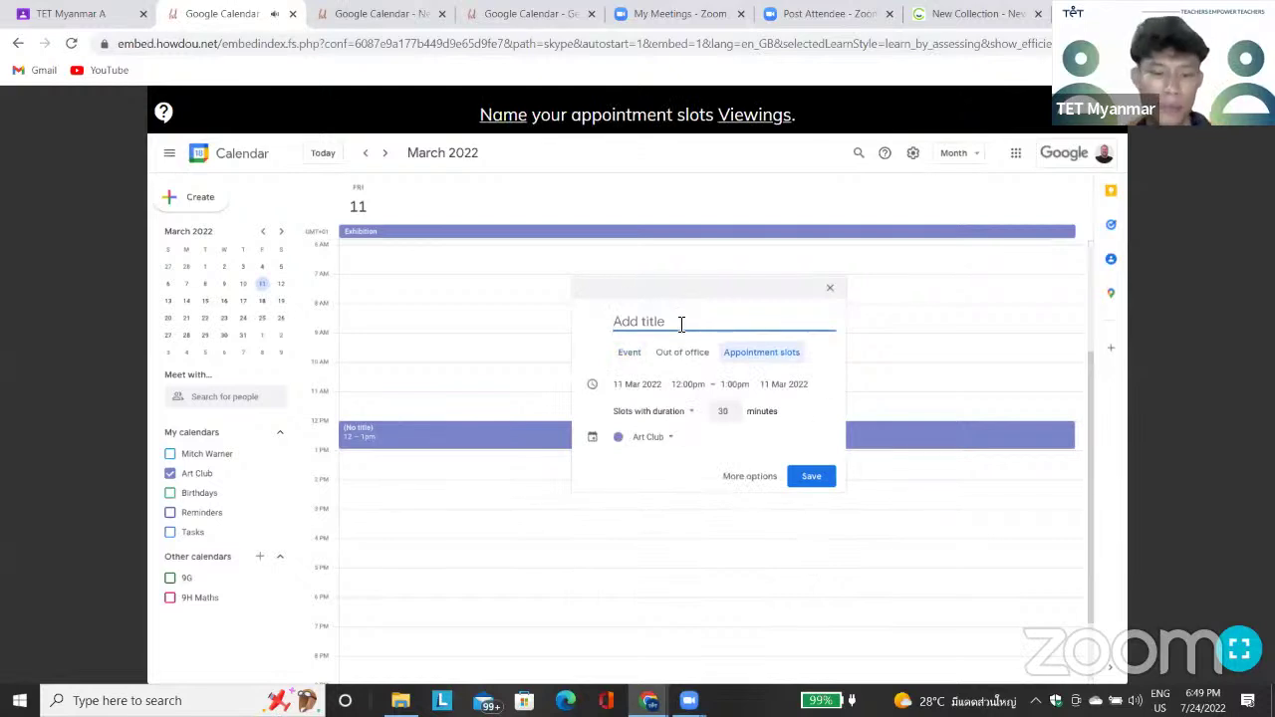
# - Name the appointment slots "Viewings", set the slot duration to 15 minutes, and save them
pyautogui.write('V')
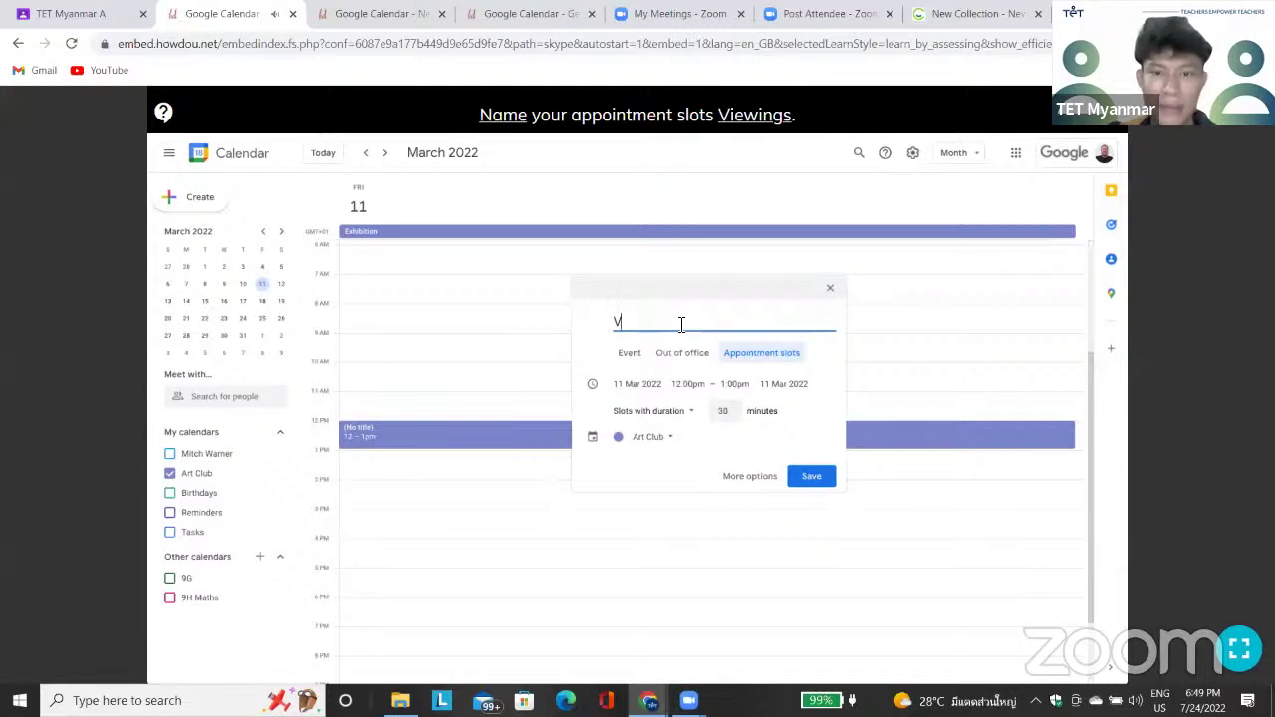
pyautogui.write('iewin')
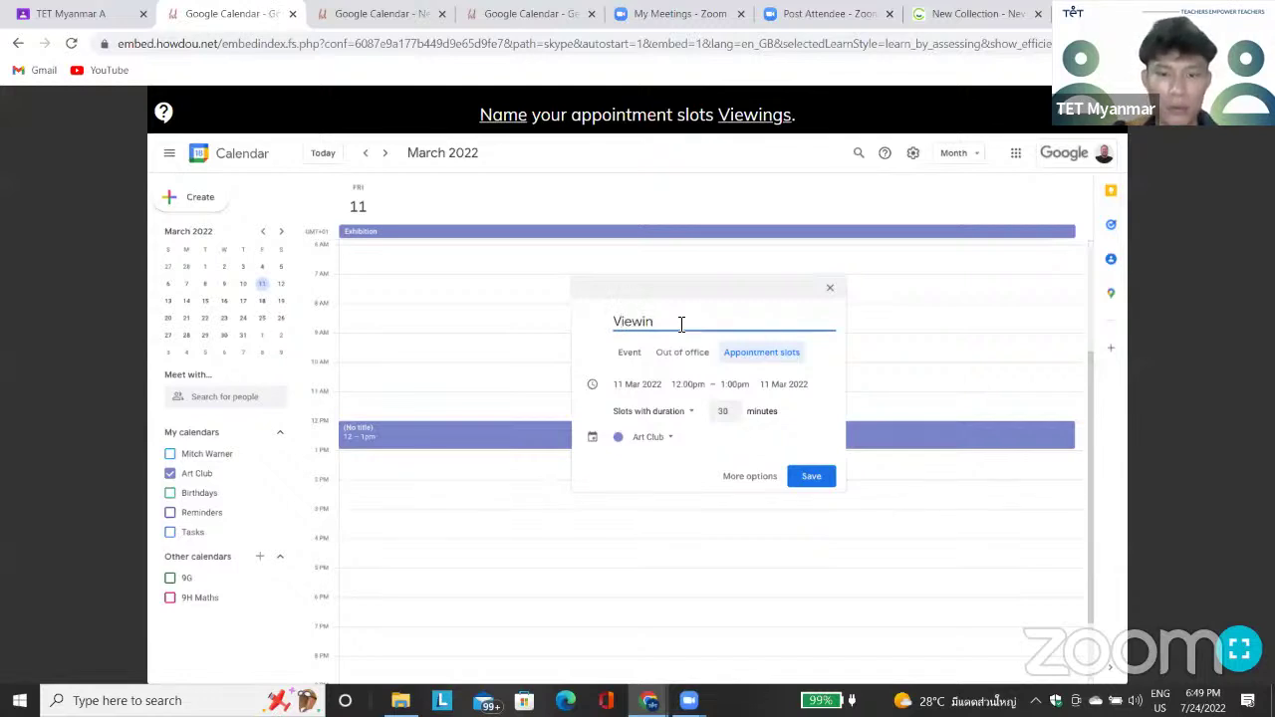
pyautogui.write('gs')
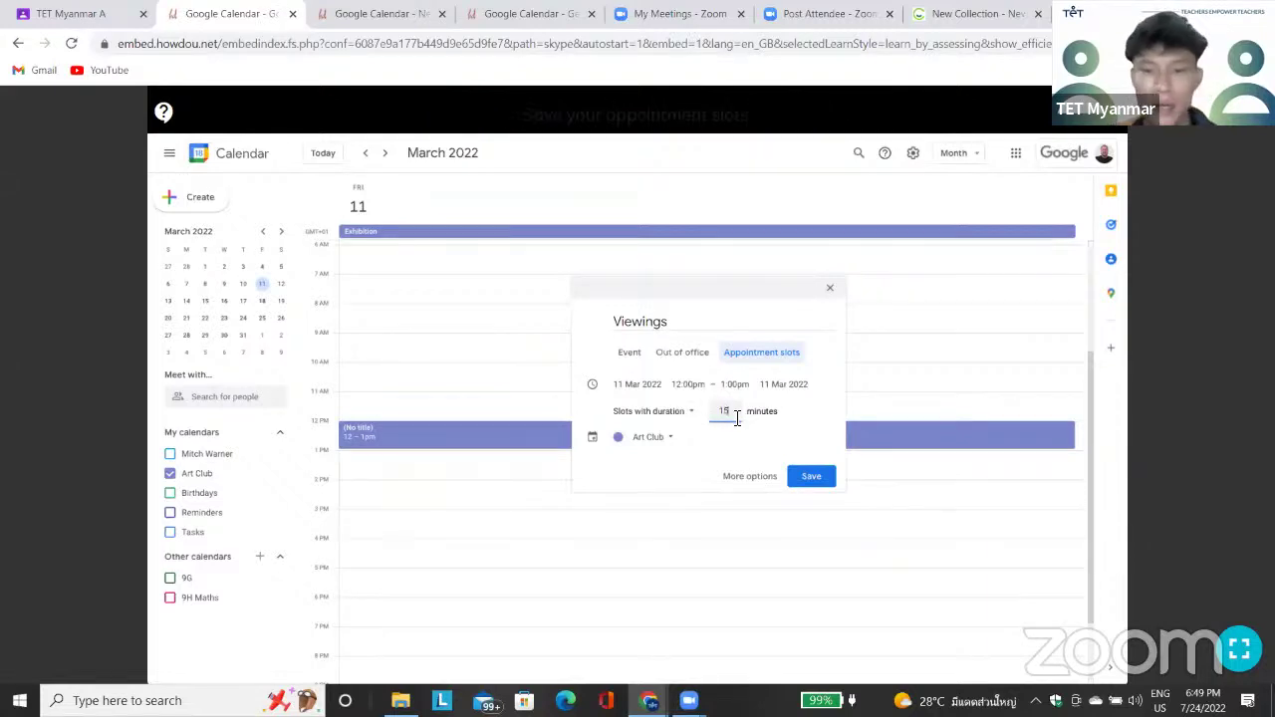
pyautogui.click(850, 75)
pyautogui.moveTo(817, 388)
pyautogui.mouseDown()
pyautogui.moveTo(745, 405)
pyautogui.moveTo(776, 423)
pyautogui.moveTo(712, 366)
pyautogui.moveTo(749, 371)
pyautogui.mouseUp()
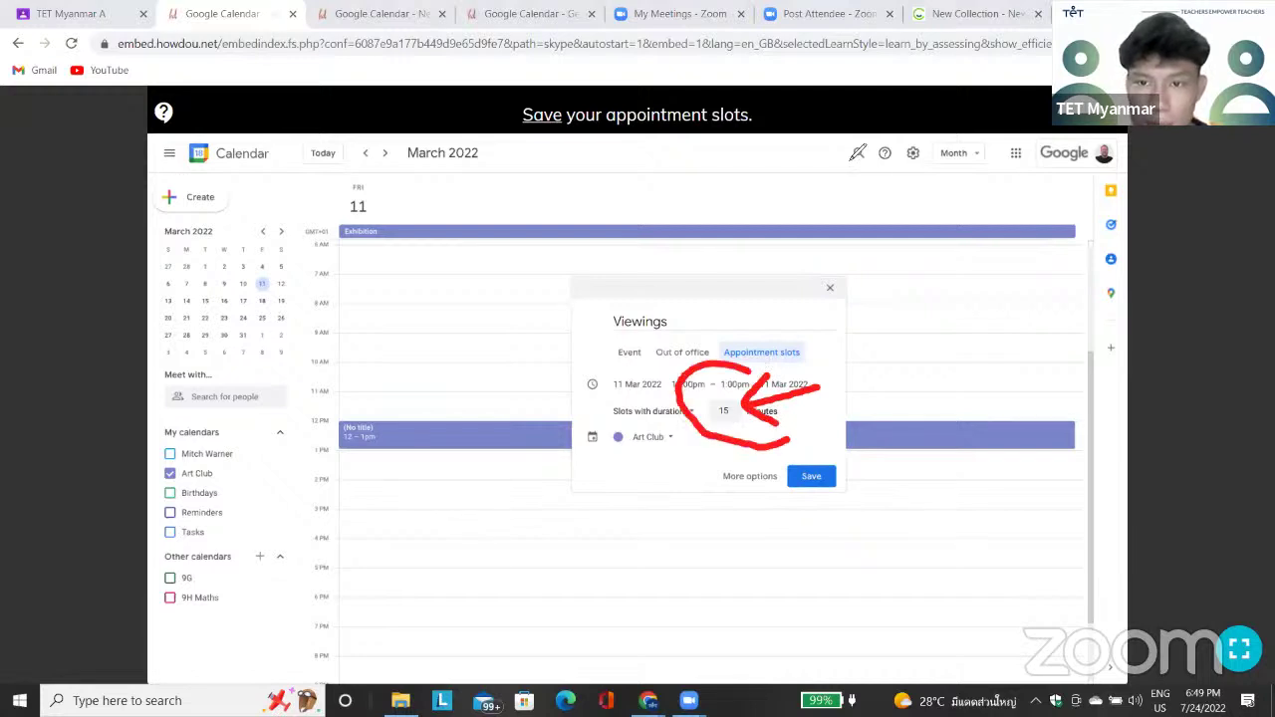
pyautogui.click(851, 158)
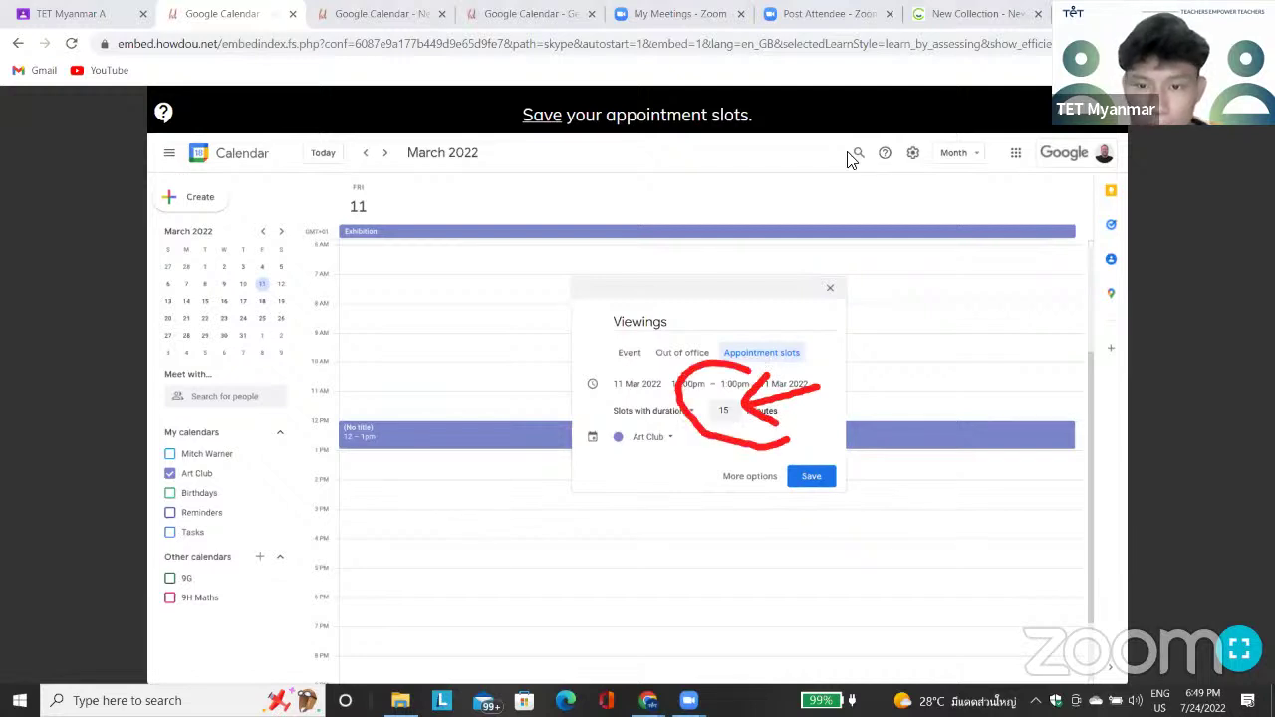
pyautogui.click(819, 468)
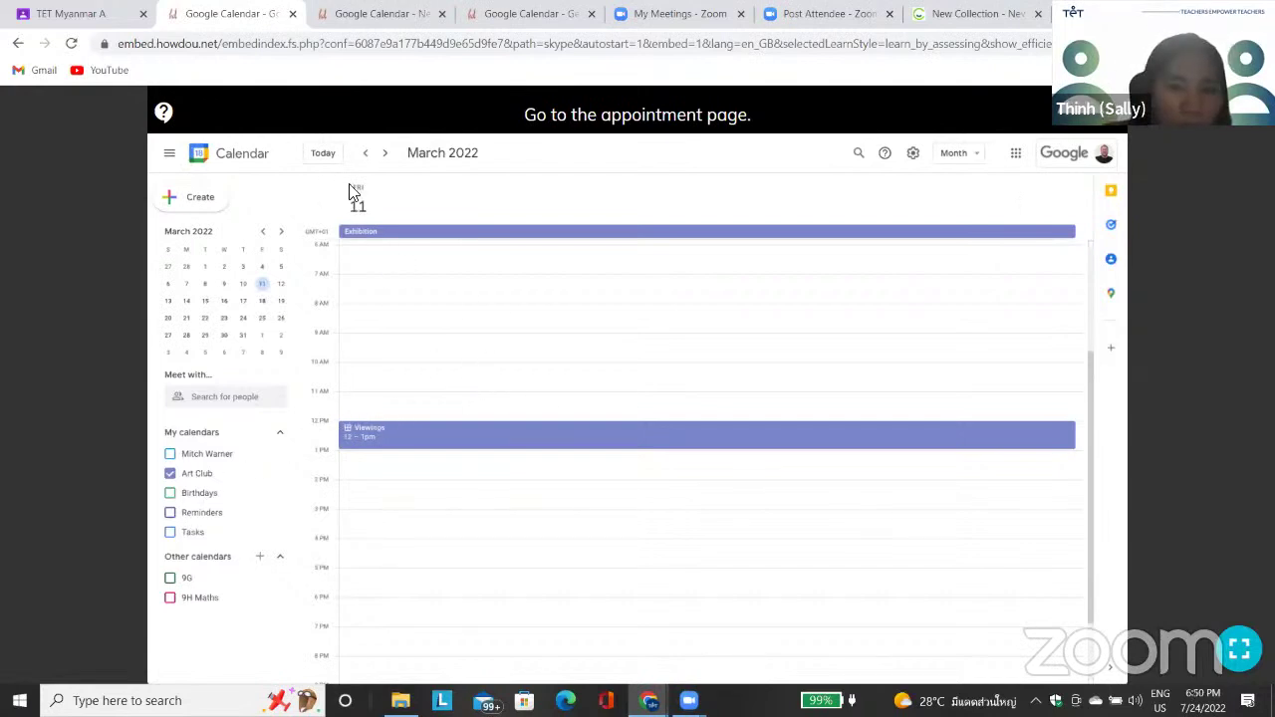
# - Open the details of the Viewings slots and go to the appointment page for this calendar
pyautogui.click(378, 431)
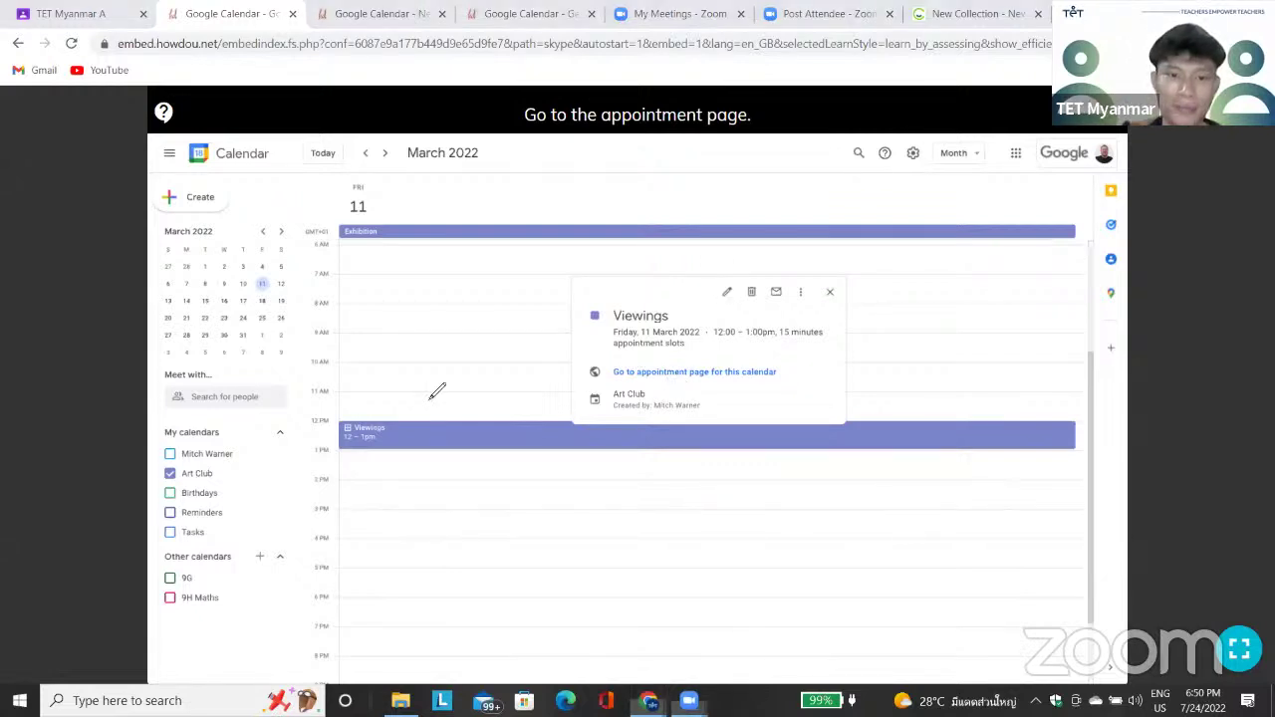
pyautogui.moveTo(409, 397); pyautogui.dragTo(486, 345)
pyautogui.moveTo(456, 427); pyautogui.dragTo(411, 431)
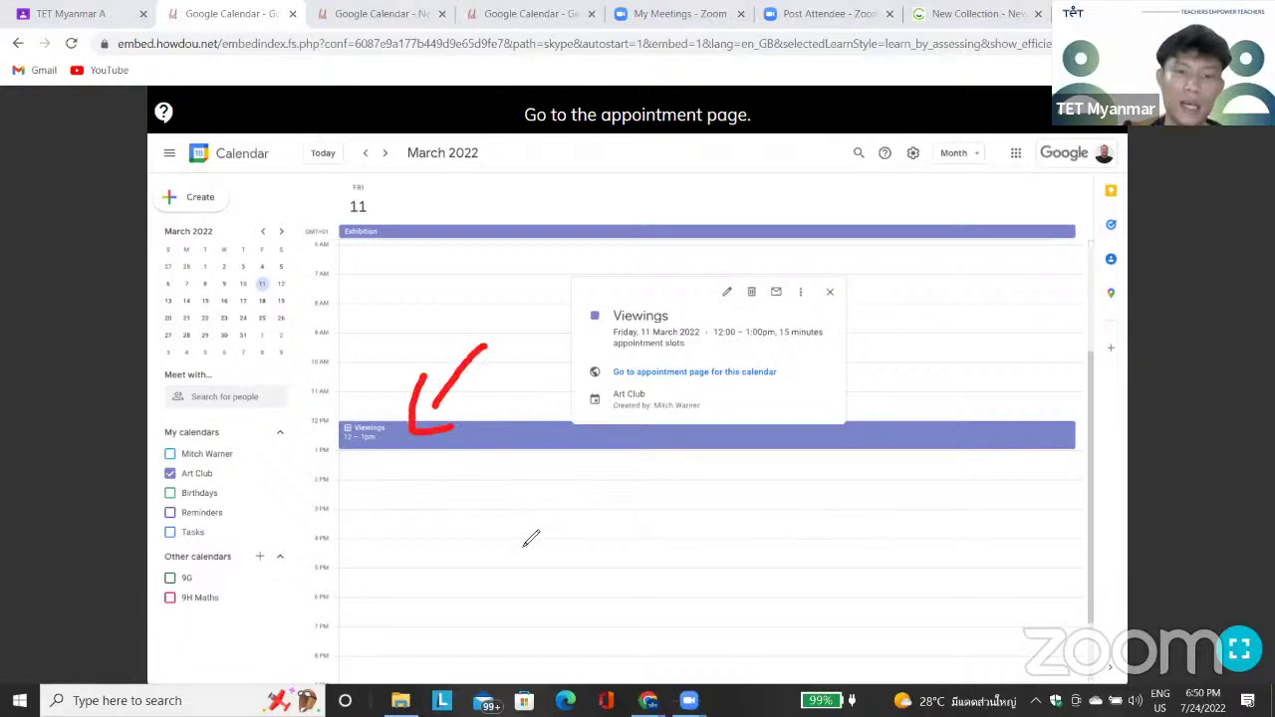
pyautogui.moveTo(480, 376)
pyautogui.mouseDown()
pyautogui.moveTo(582, 353)
pyautogui.moveTo(564, 394)
pyautogui.mouseUp()
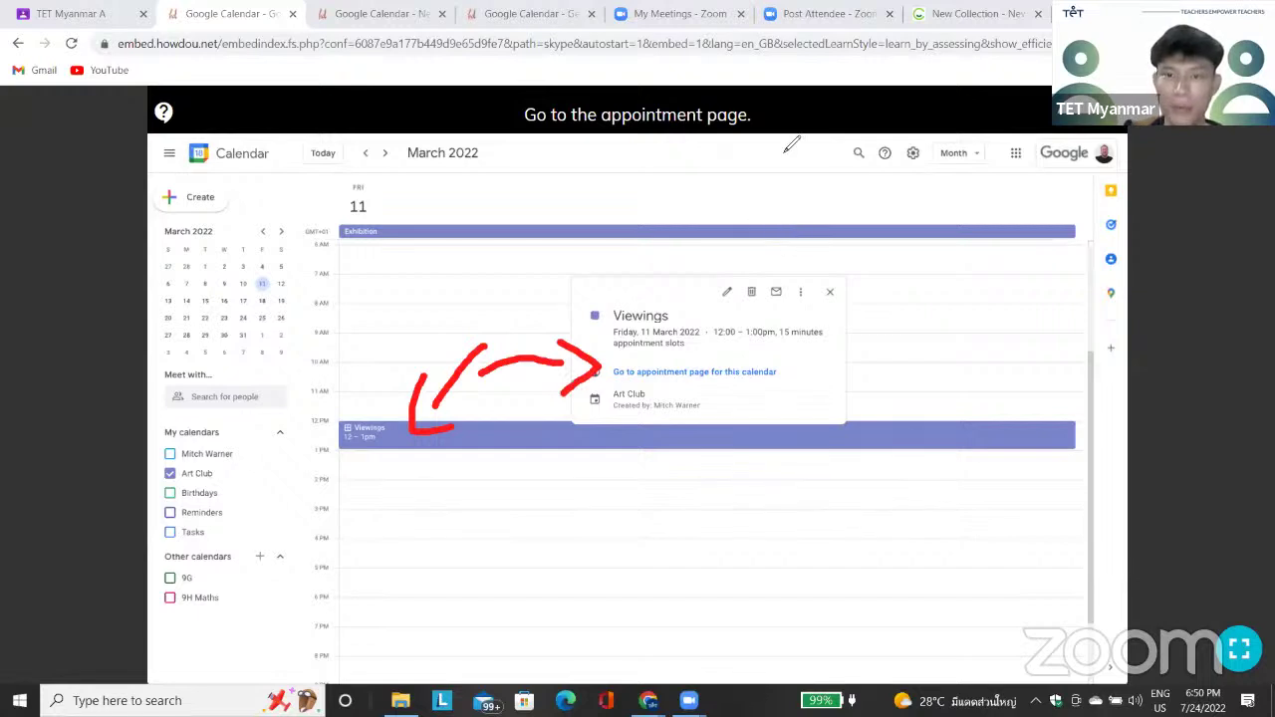
pyautogui.click(754, 375)
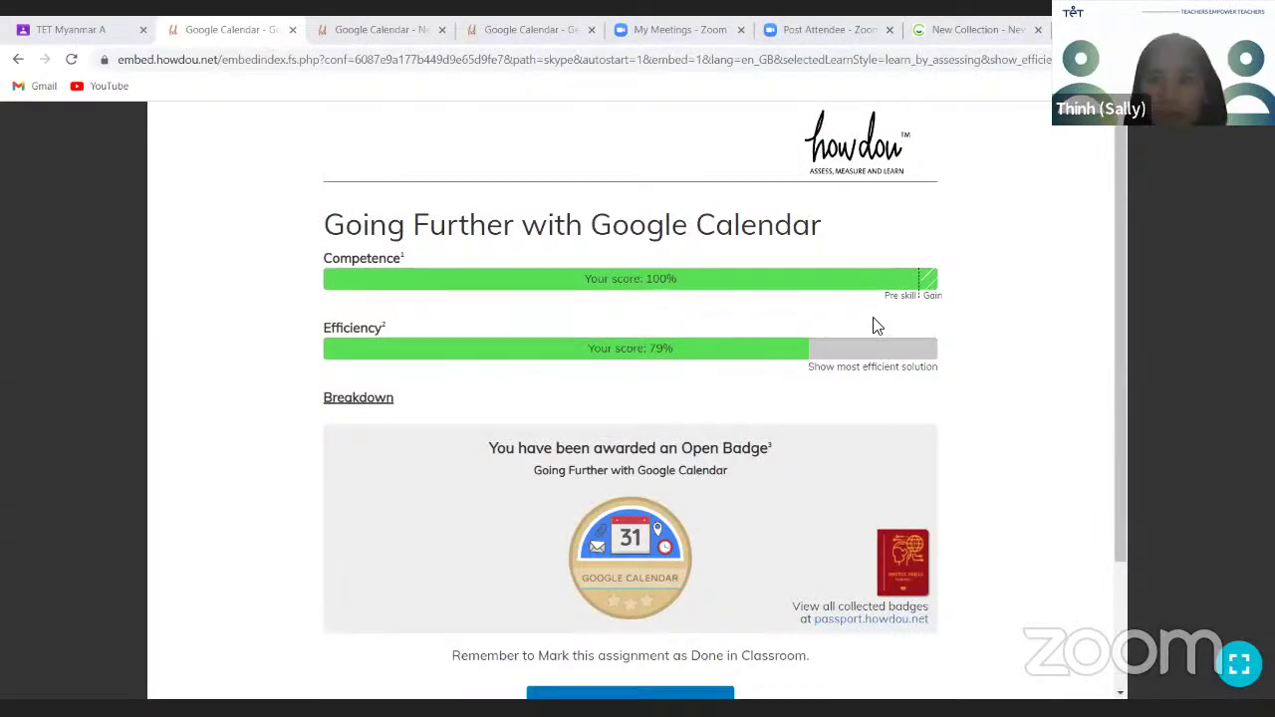
# - Switch to the TET Myanmar A class in Google Classroom, refresh the stream to check the assignment's submissions, and open the class's Classwork
pyautogui.click(99, 28)
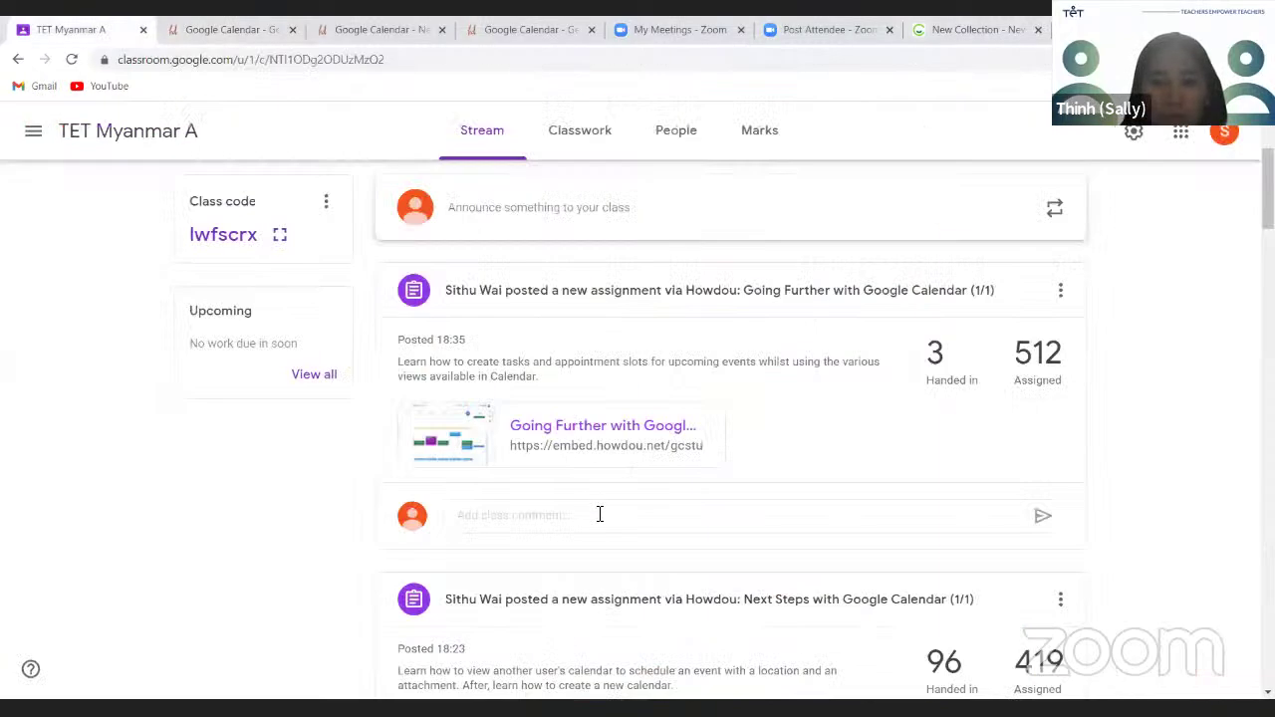
pyautogui.click(71, 59)
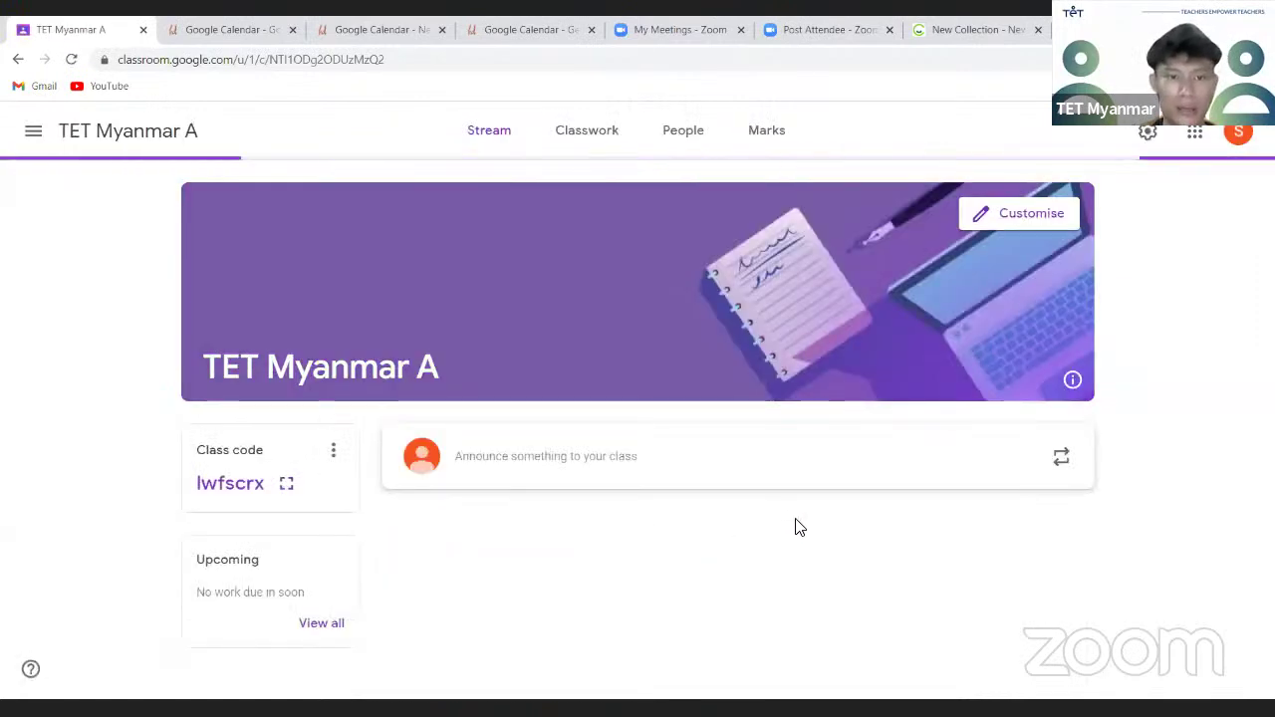
pyautogui.scroll(-3, 850, 533)
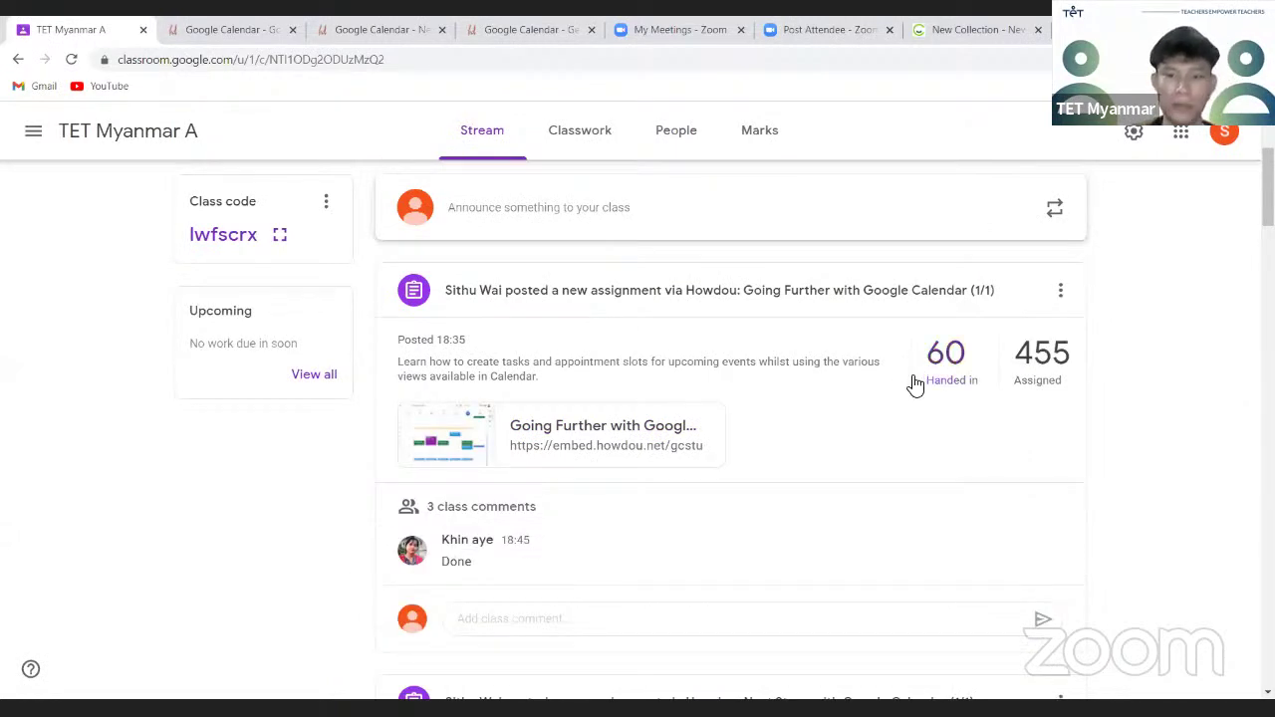
pyautogui.scroll(3, 649, 265)
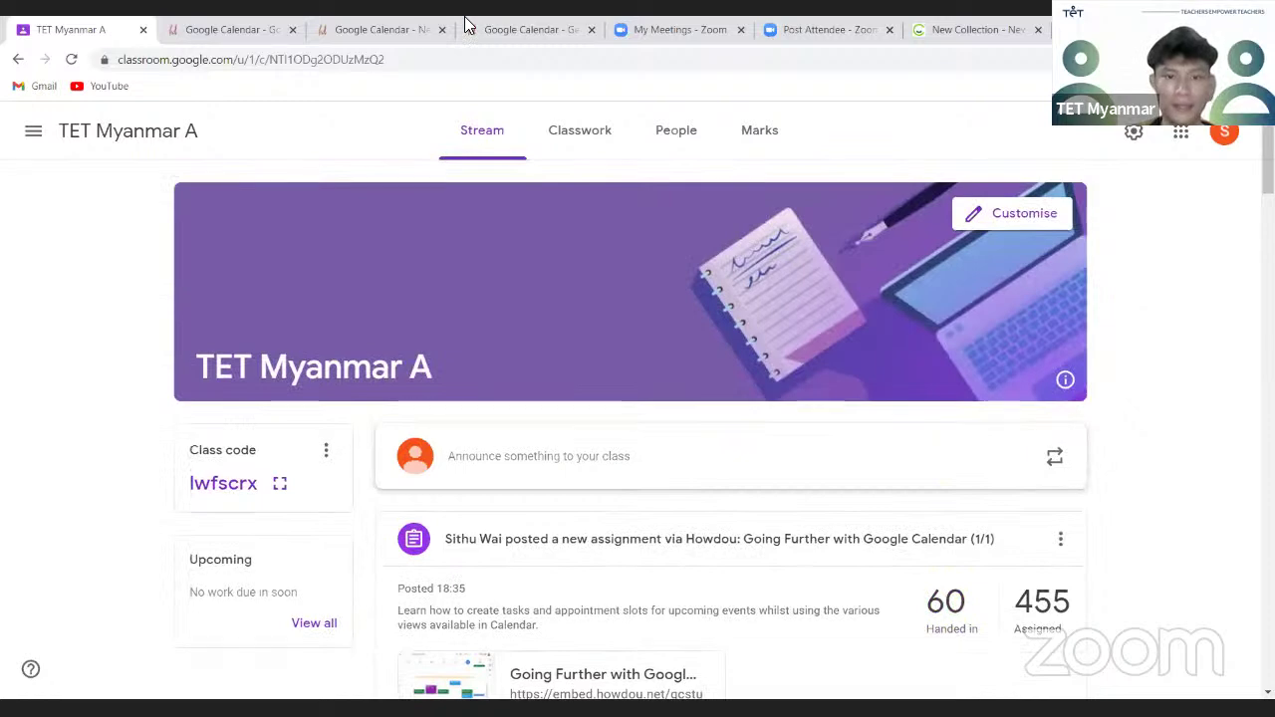
pyautogui.click(580, 130)
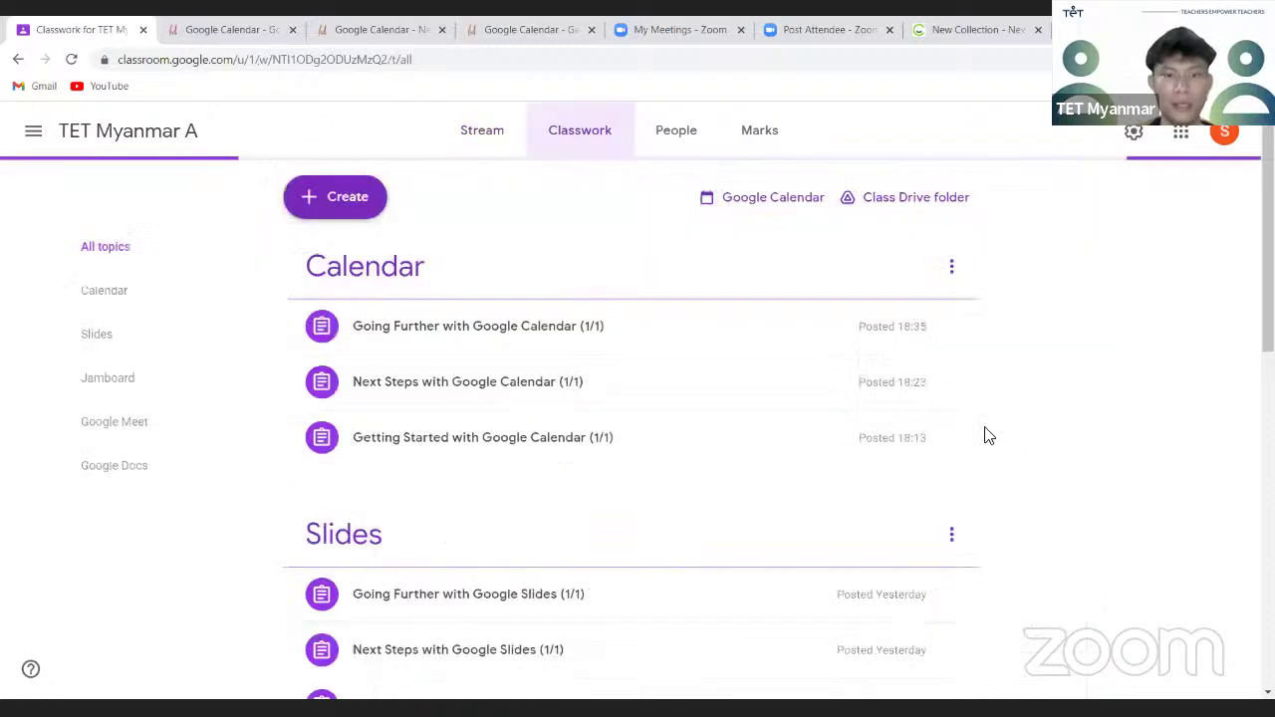
# - Open the Howdou results of the Going Further with Google Calendar assignment and review the students' badges, competence, efficiency and runs
pyautogui.click(673, 339)
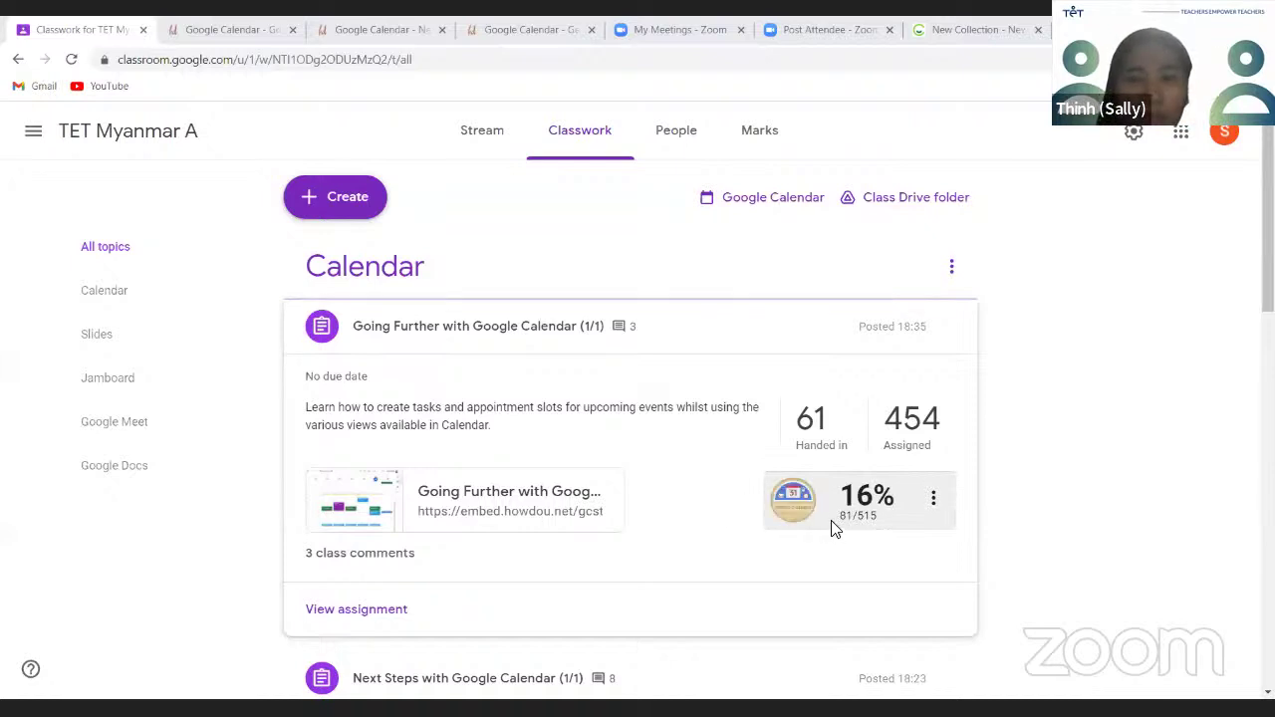
pyautogui.click(835, 531)
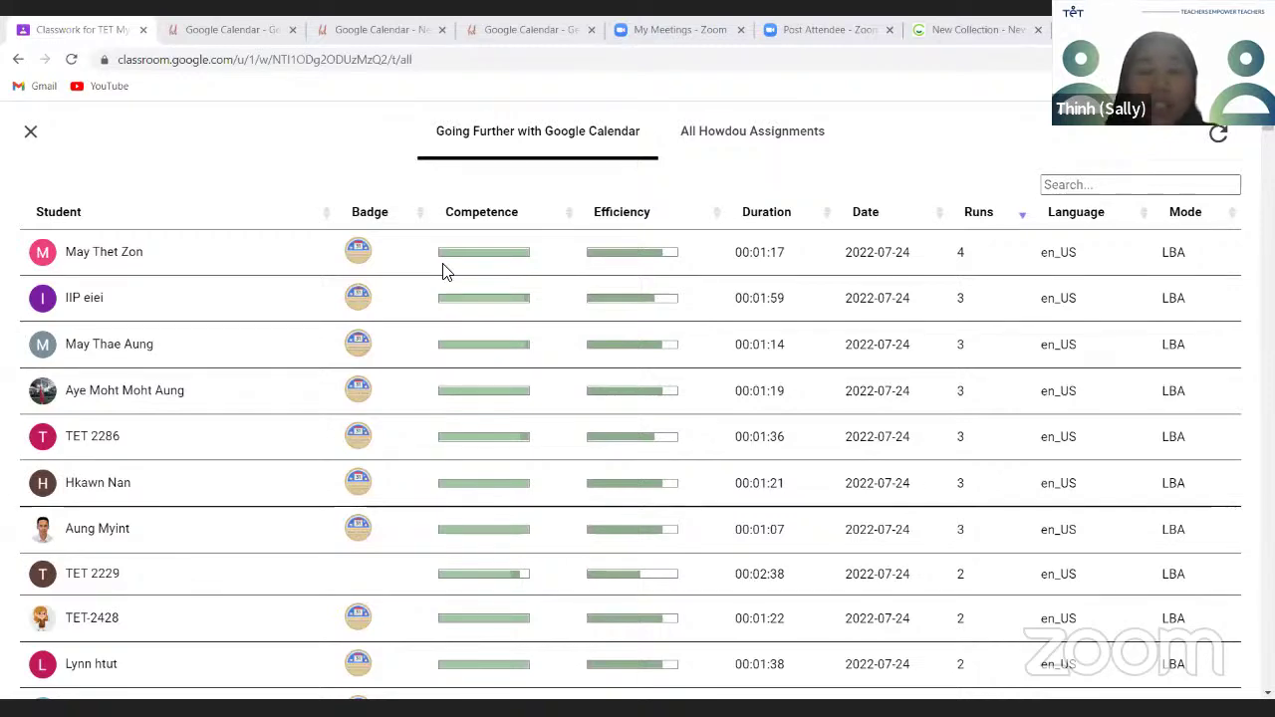
pyautogui.scroll(-7, 509, 487)
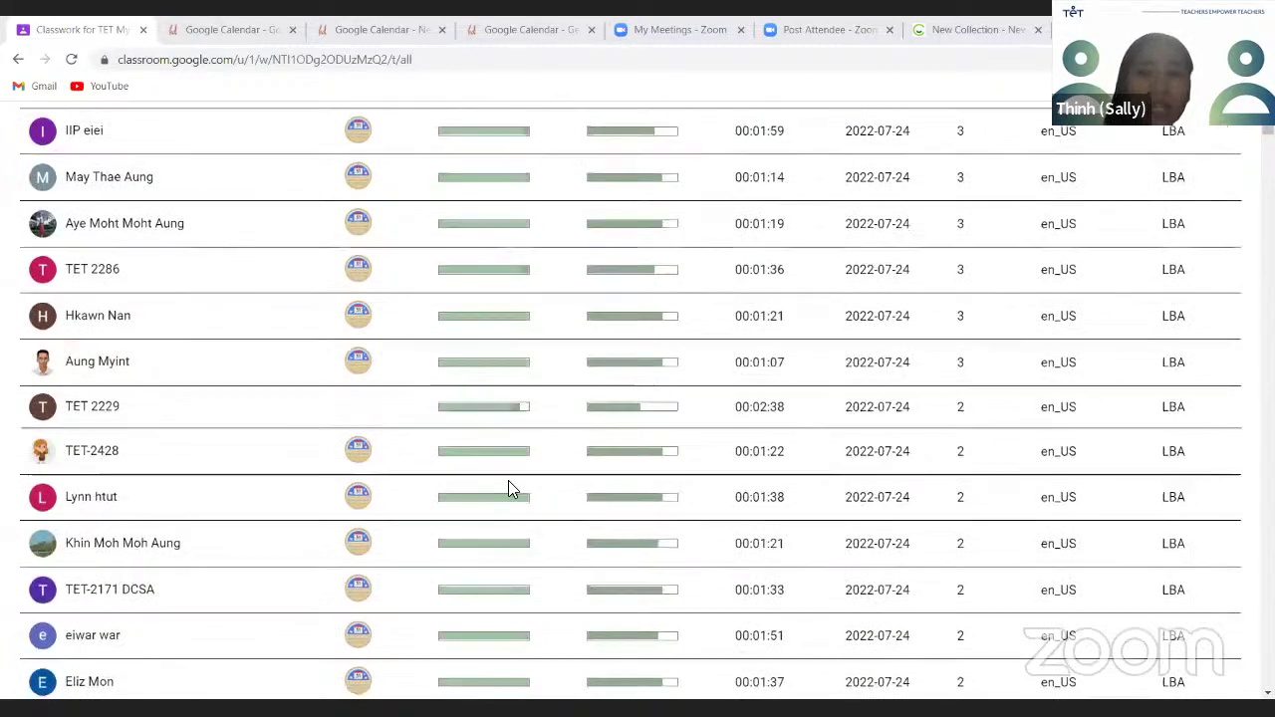
pyautogui.scroll(-4, 508, 486)
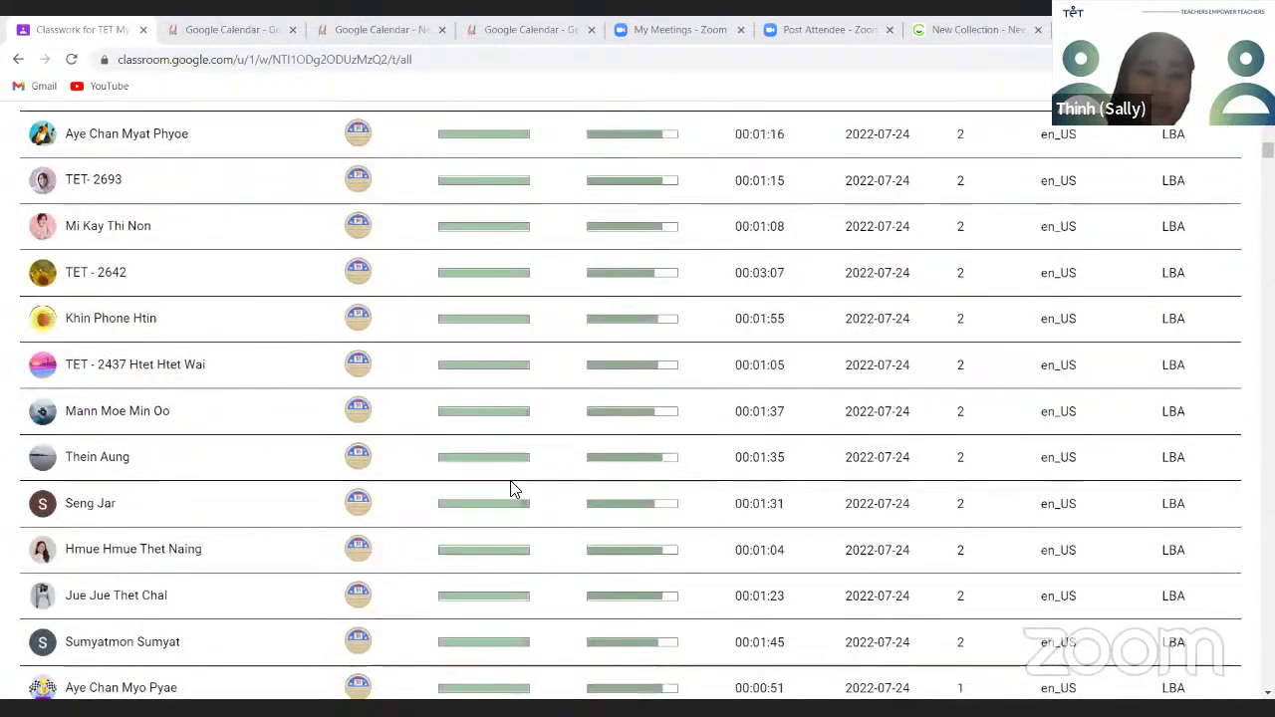
pyautogui.scroll(2, 510, 486)
pyautogui.scroll(-4, 510, 486)
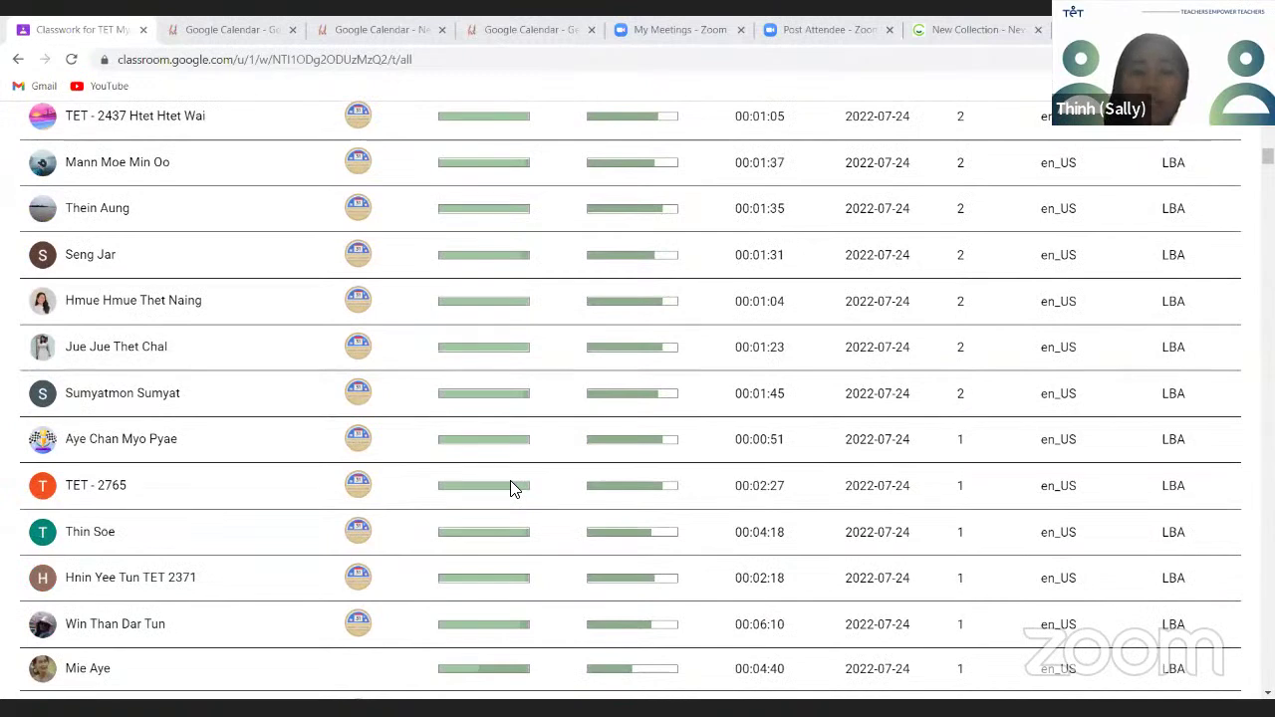
pyautogui.scroll(-2, 511, 487)
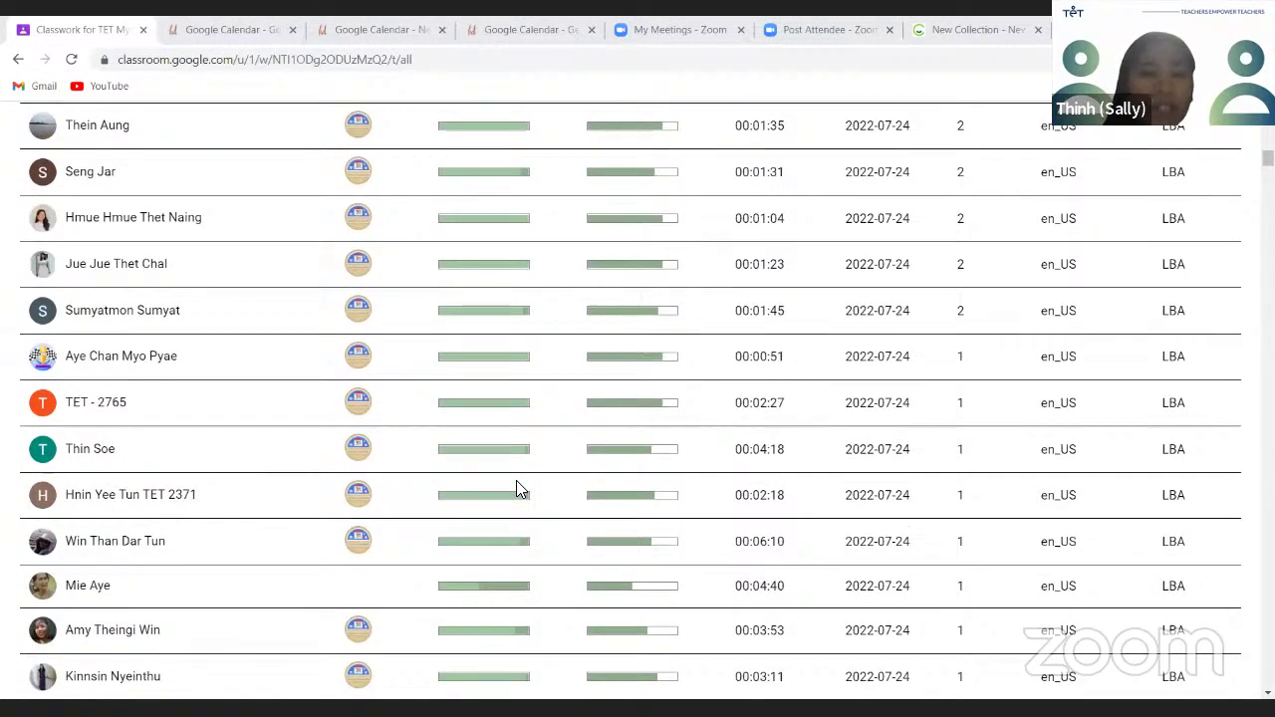
pyautogui.scroll(-2, 516, 480)
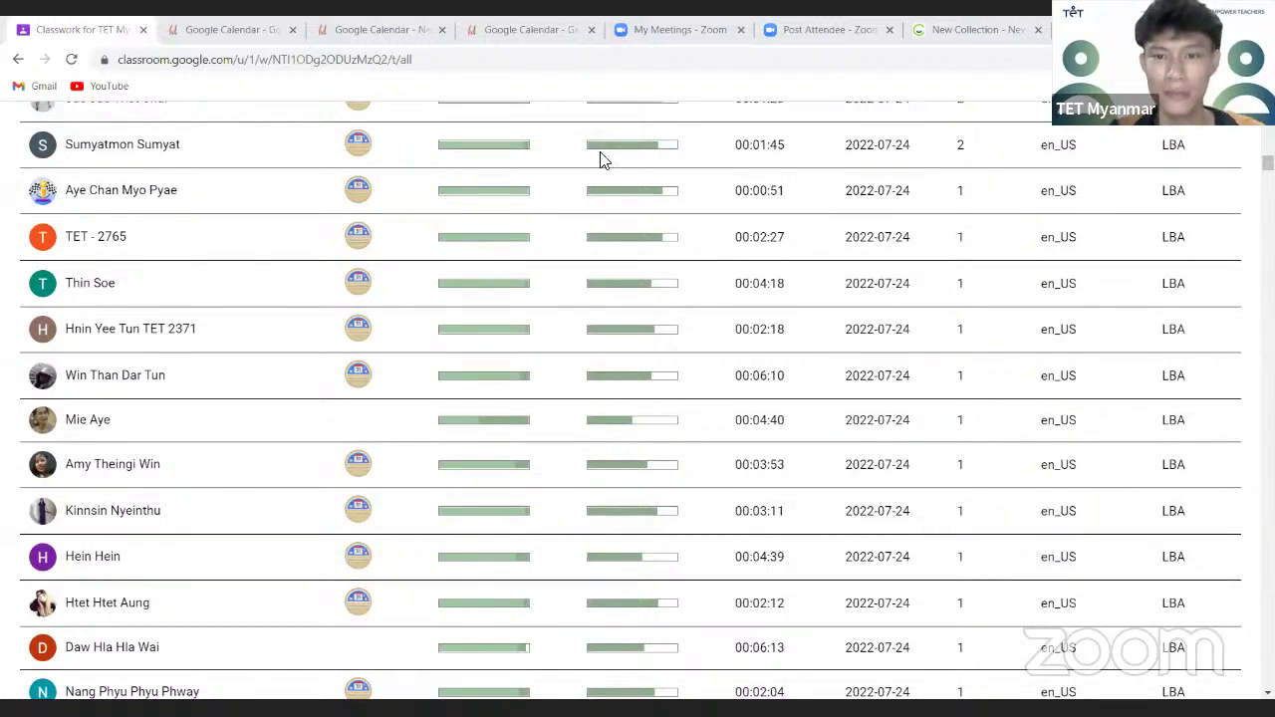
pyautogui.scroll(15, 783, 498)
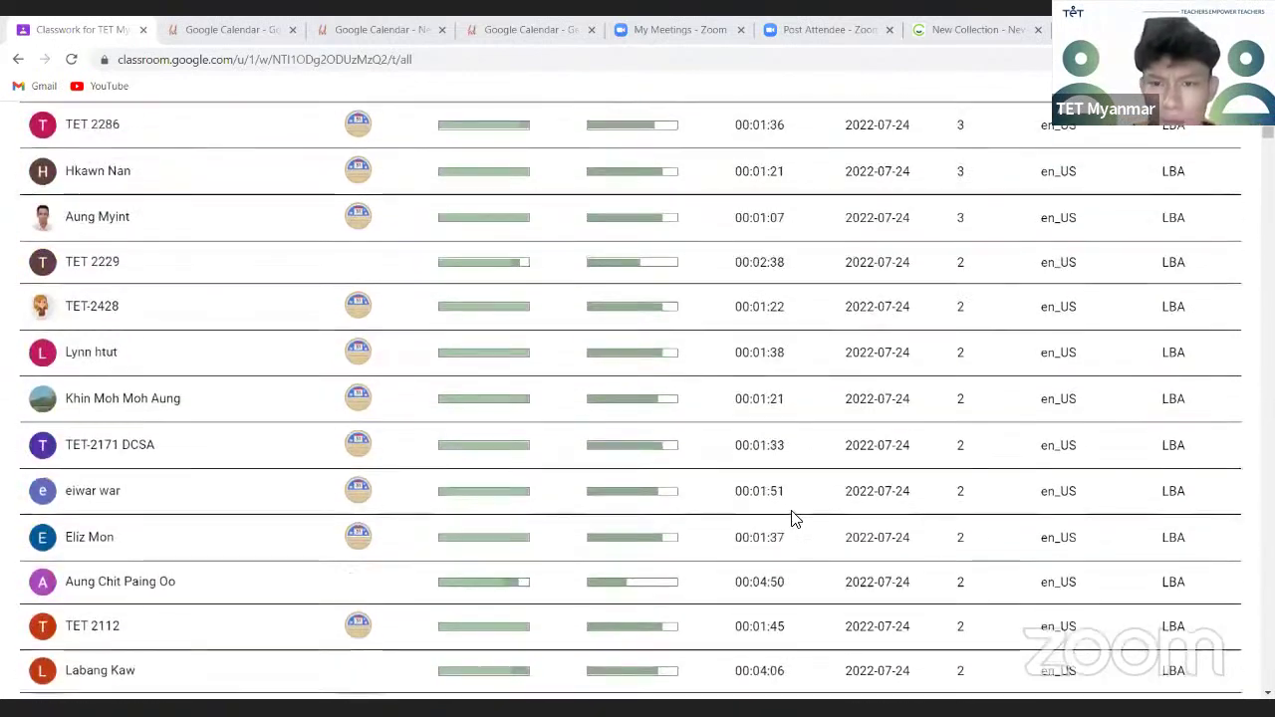
pyautogui.scroll(3, 794, 523)
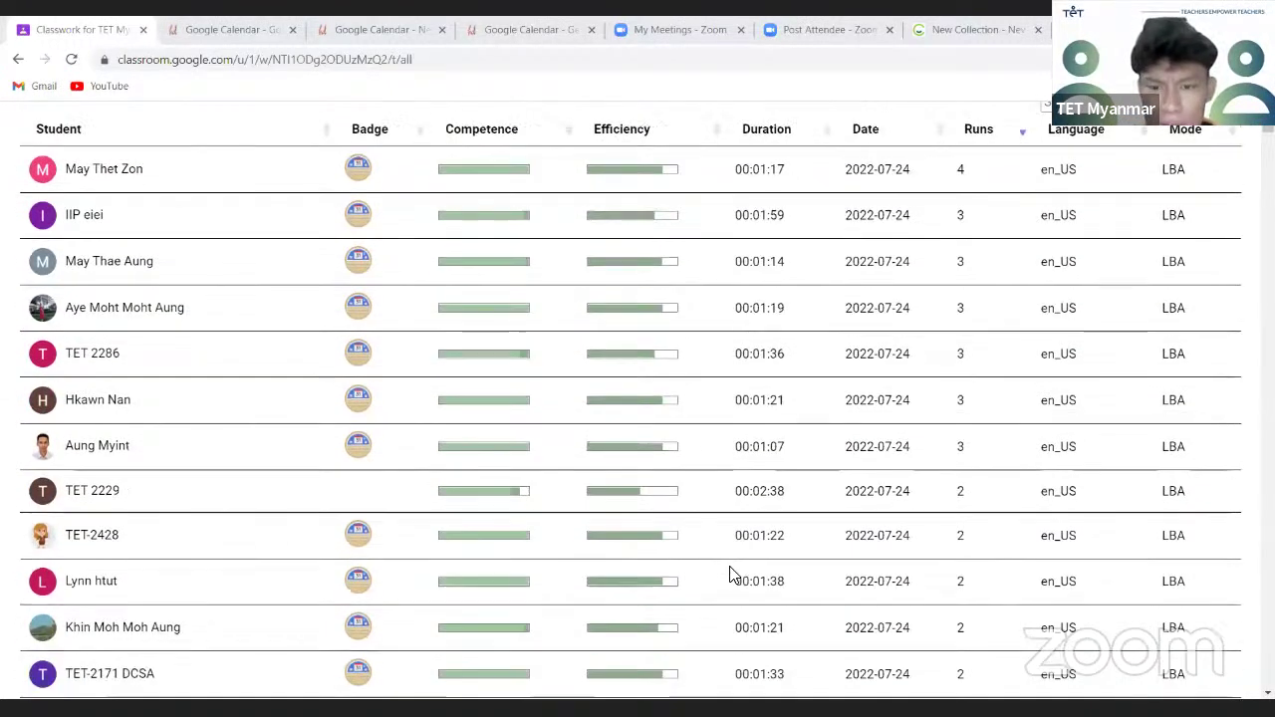
pyautogui.scroll(1, 668, 503)
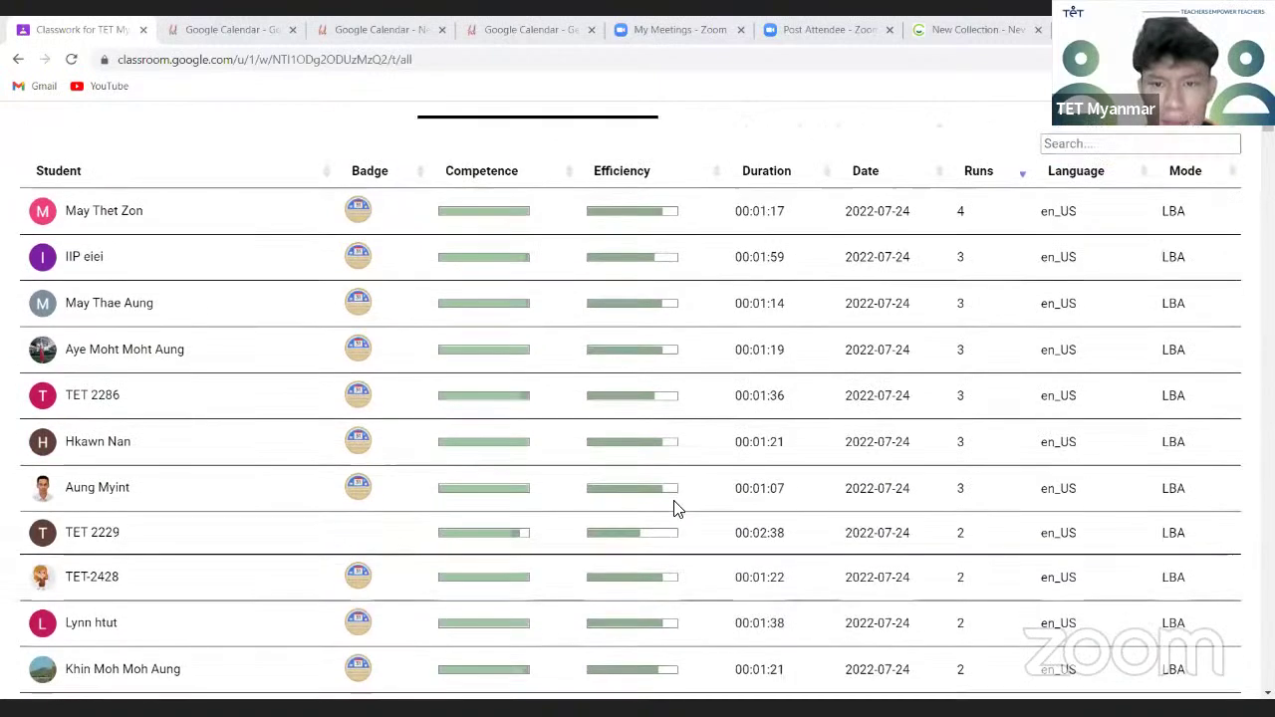
pyautogui.scroll(1, 674, 509)
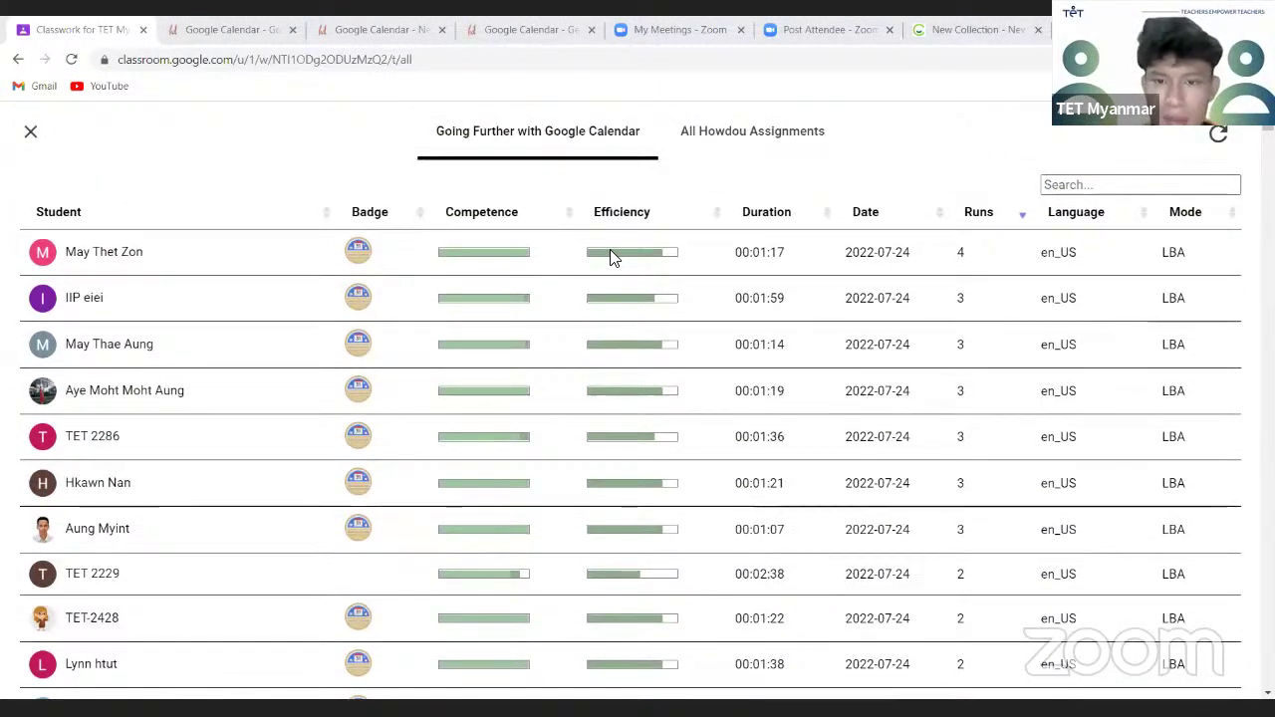
# - Expand the results row of the student with the 00:02:21 duration and compare that student's separate runs
pyautogui.scroll(-15, 763, 515)
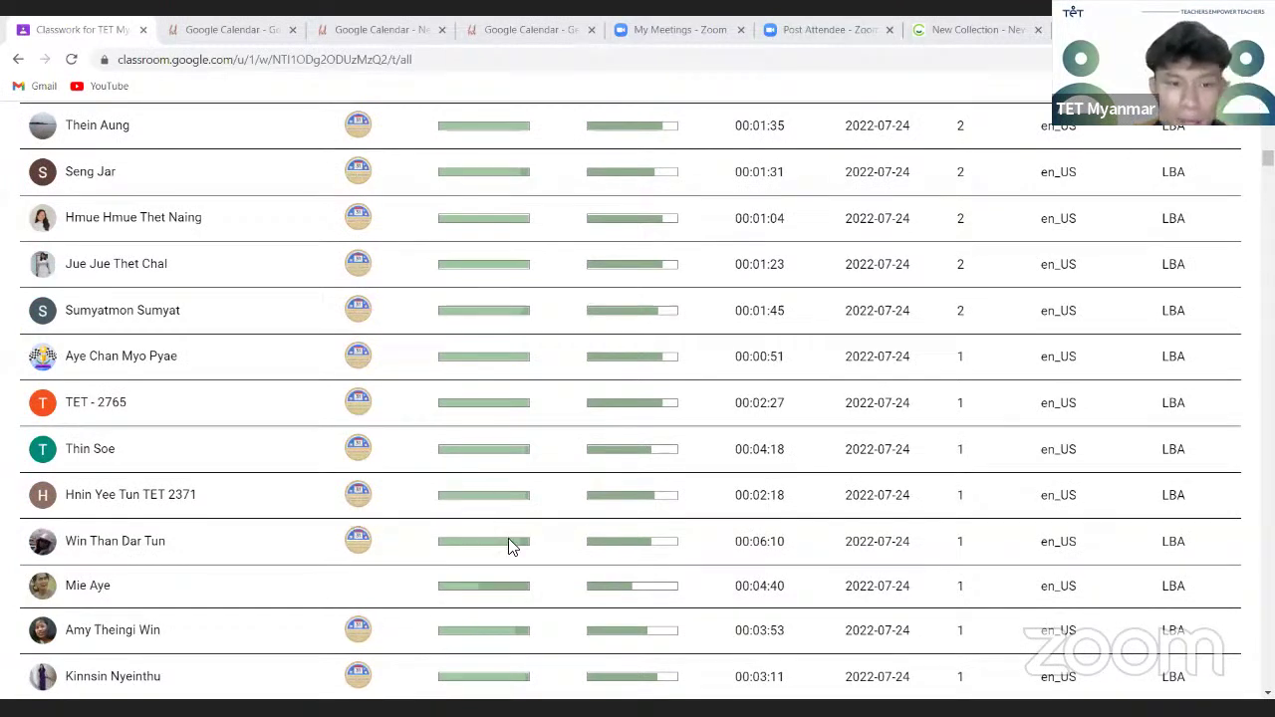
pyautogui.scroll(-2, 662, 586)
pyautogui.scroll(8, 665, 588)
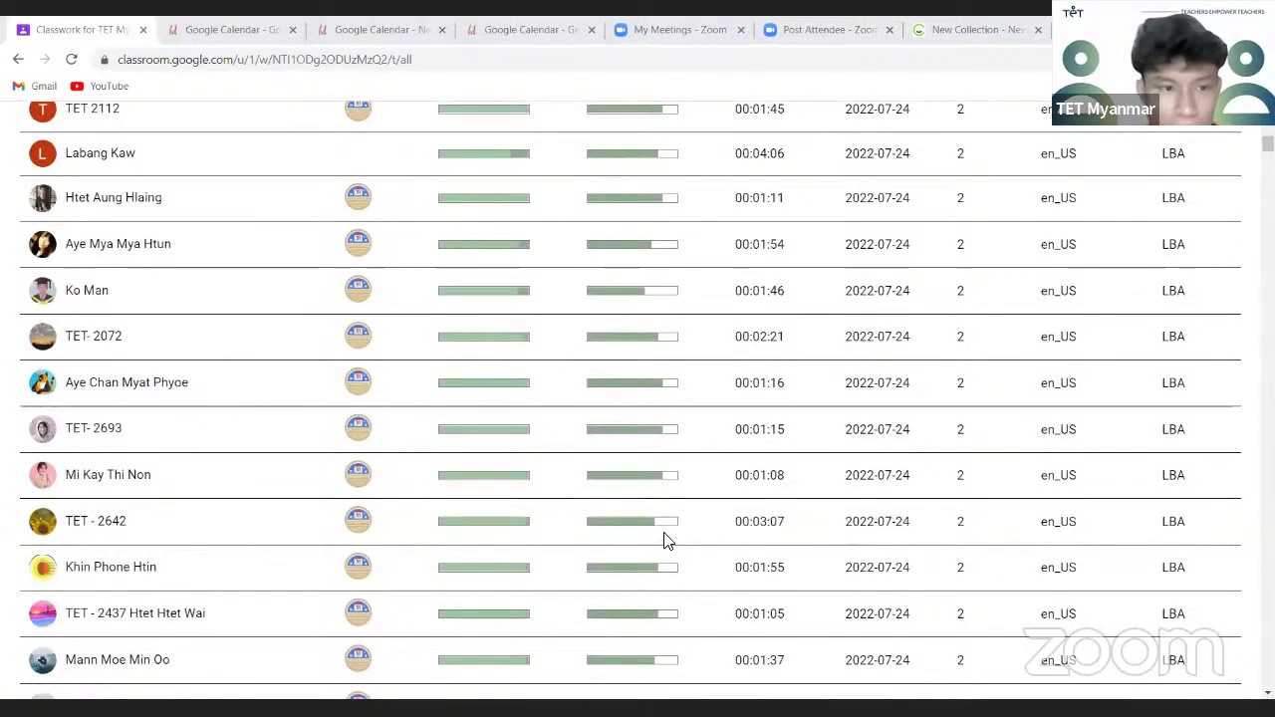
pyautogui.click(436, 351)
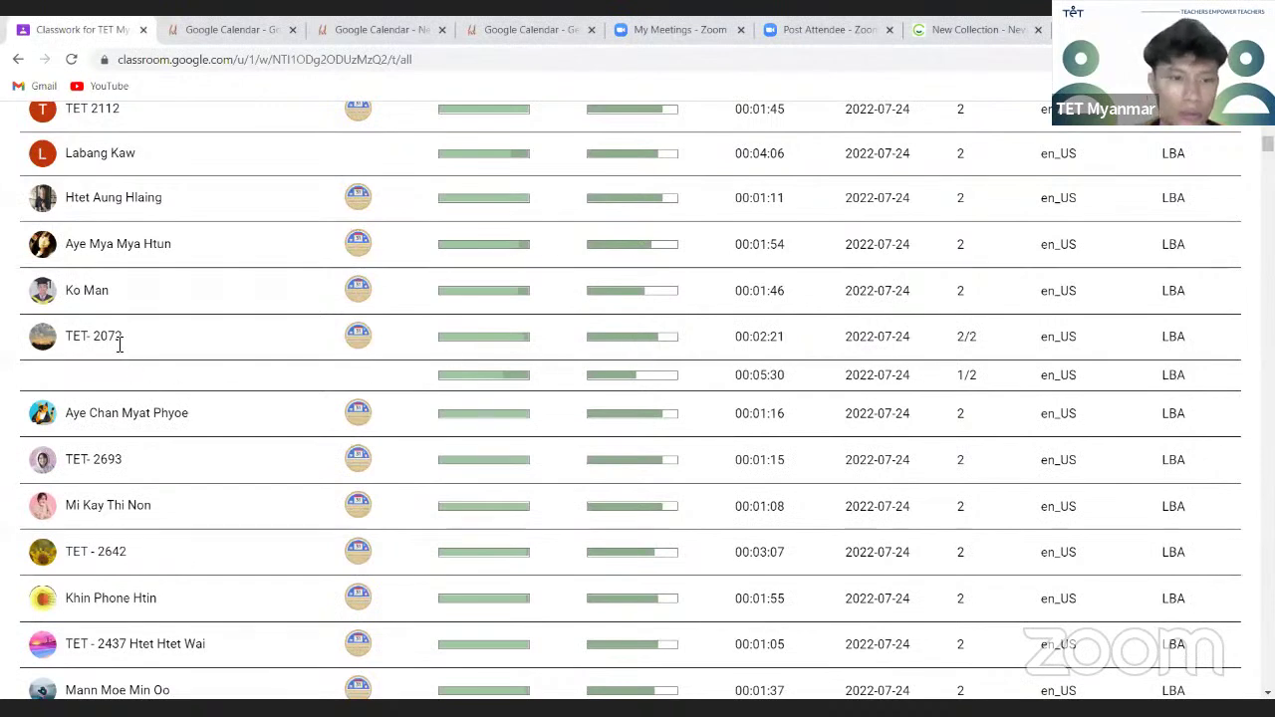
pyautogui.moveTo(67, 337); pyautogui.dragTo(809, 391)
pyautogui.click(809, 390)
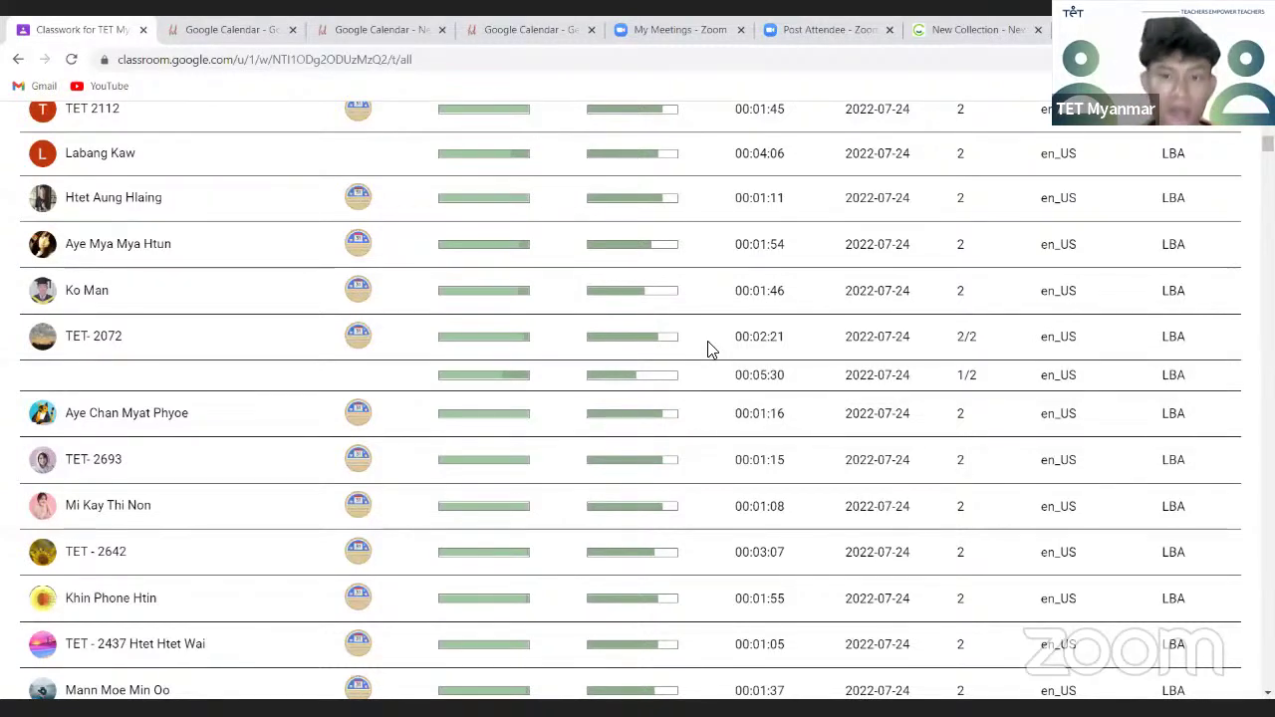
pyautogui.scroll(3, 747, 367)
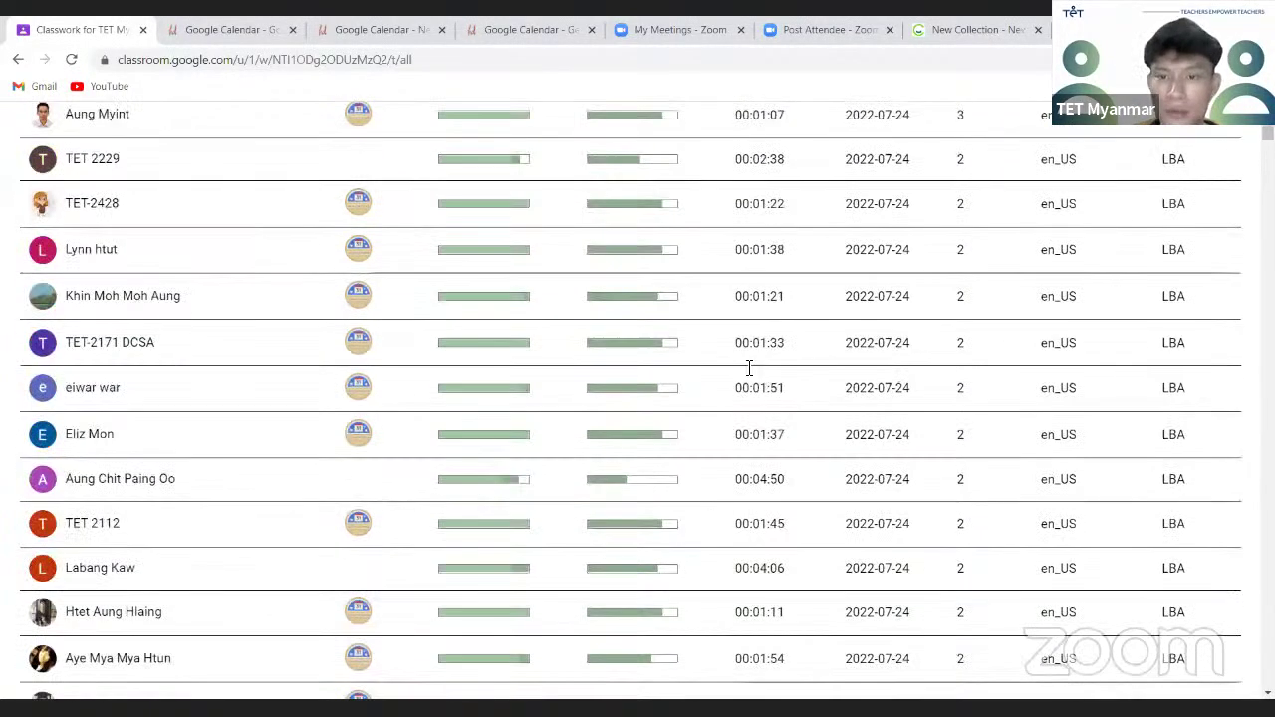
pyautogui.scroll(2, 769, 408)
pyautogui.scroll(3, 775, 412)
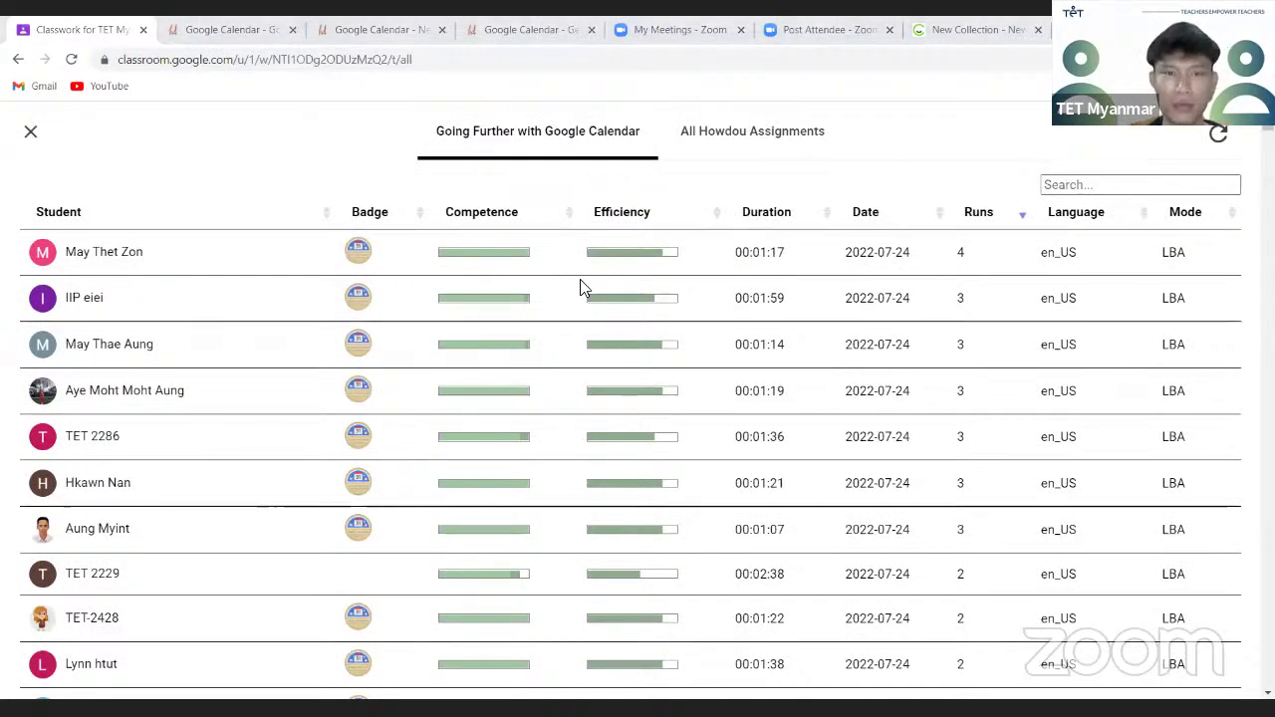
# - Close the Howdou results and look through the class's Classwork topics down to Google Meet and Google Docs
pyautogui.click(33, 130)
pyautogui.scroll(-5, 1041, 547)
pyautogui.scroll(5, 1030, 576)
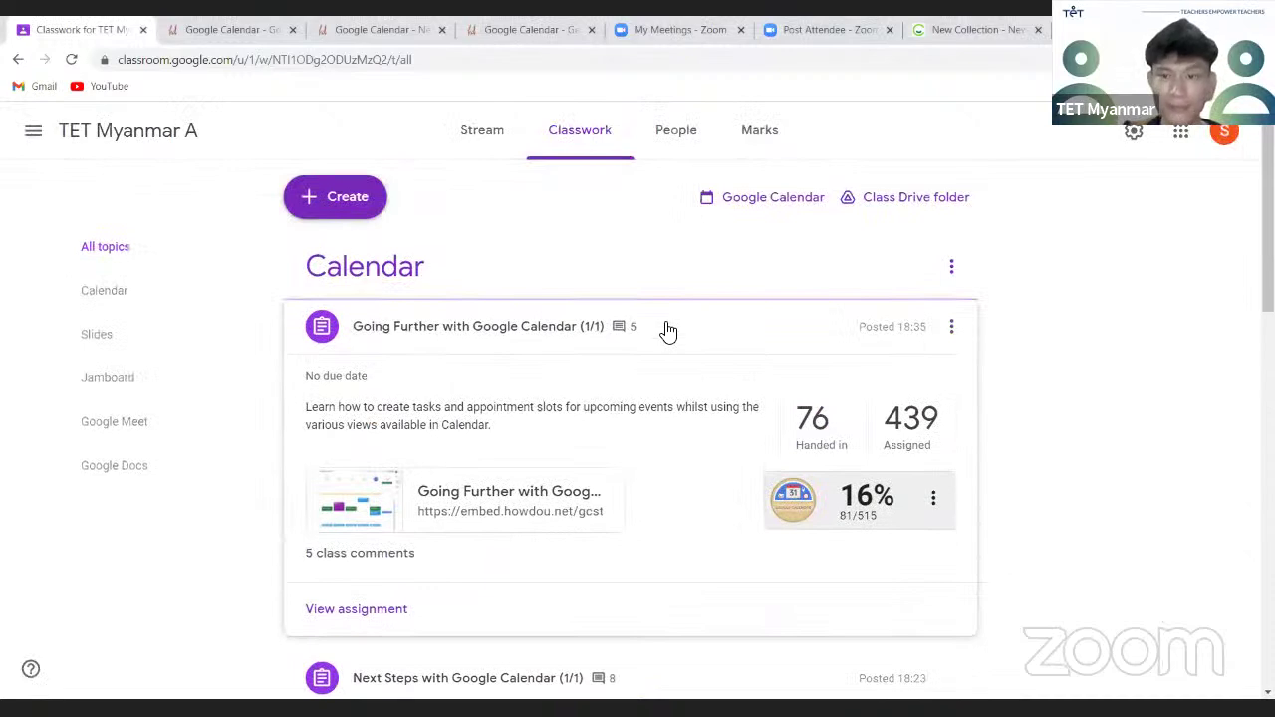
pyautogui.scroll(-15, 1081, 498)
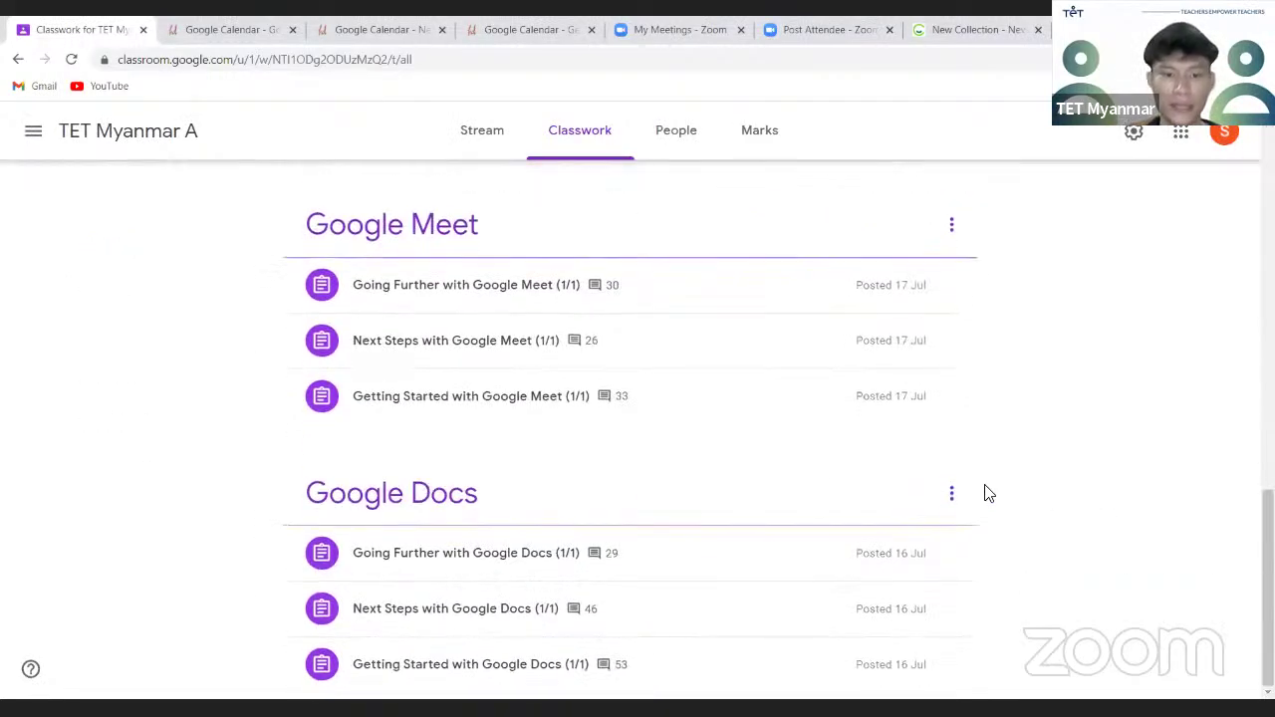
pyautogui.scroll(1, 986, 492)
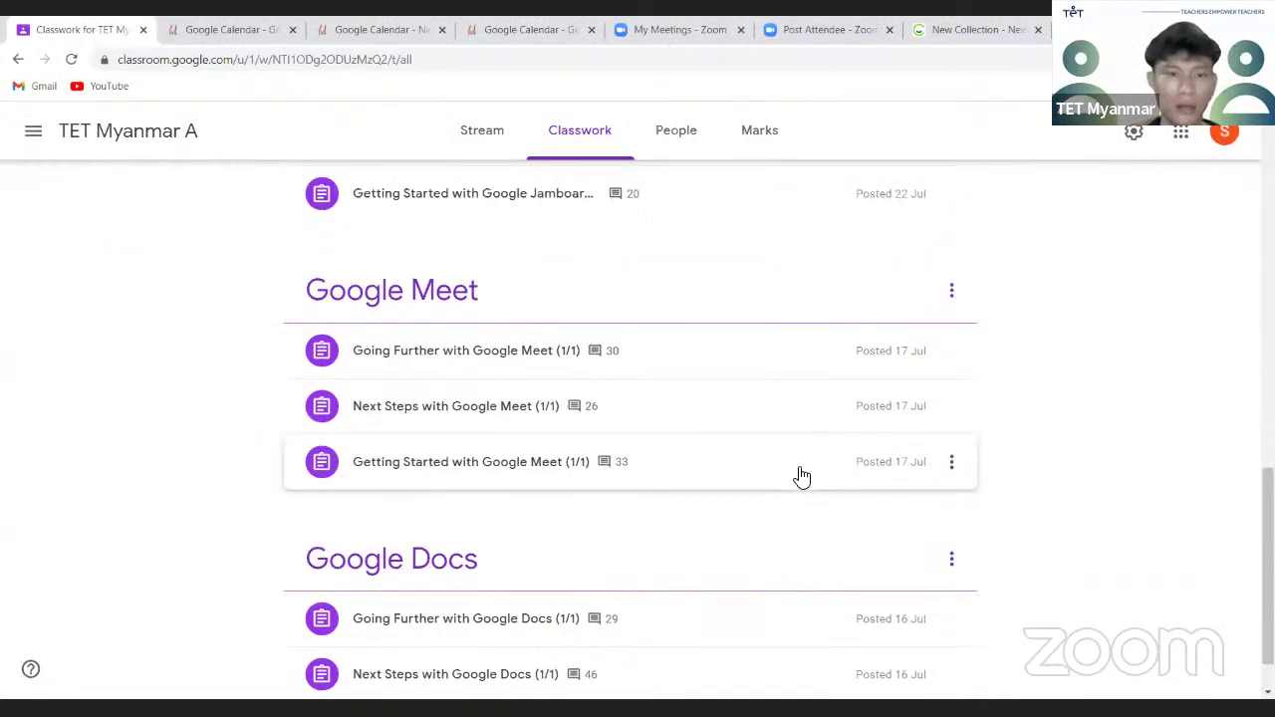
pyautogui.click(479, 146)
pyautogui.scroll(-15, 1076, 583)
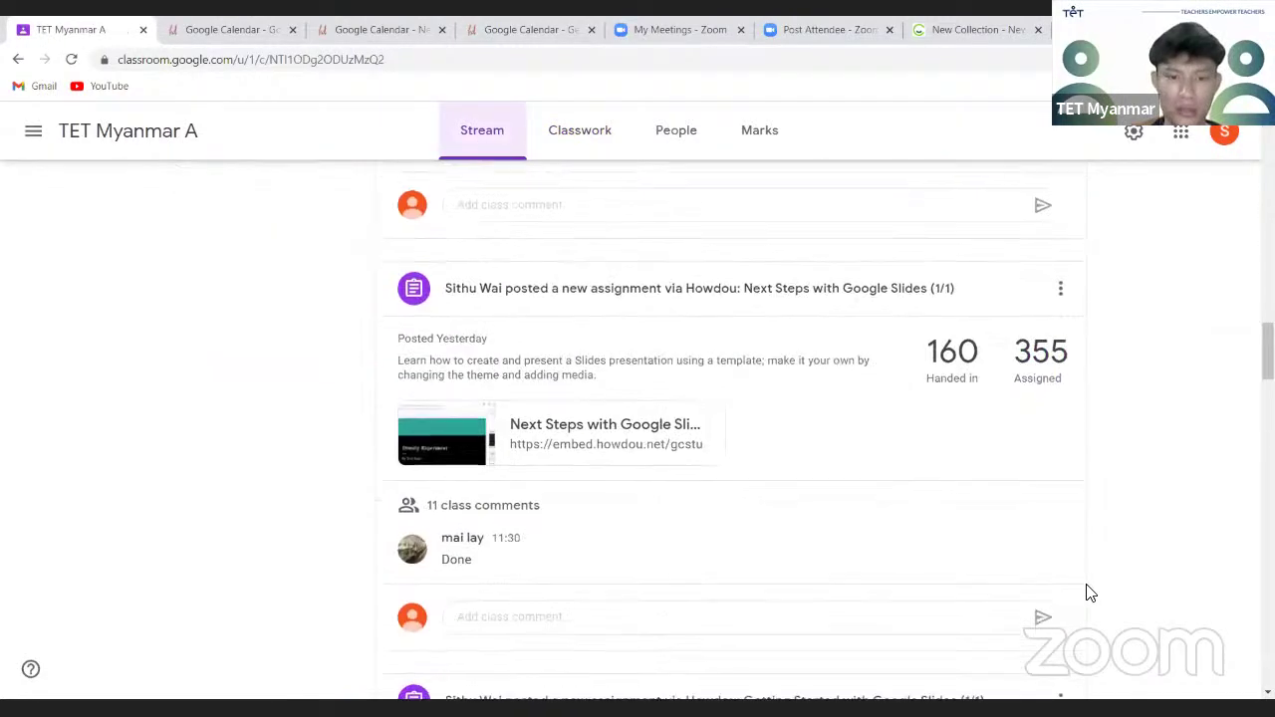
pyautogui.scroll(-15, 1089, 593)
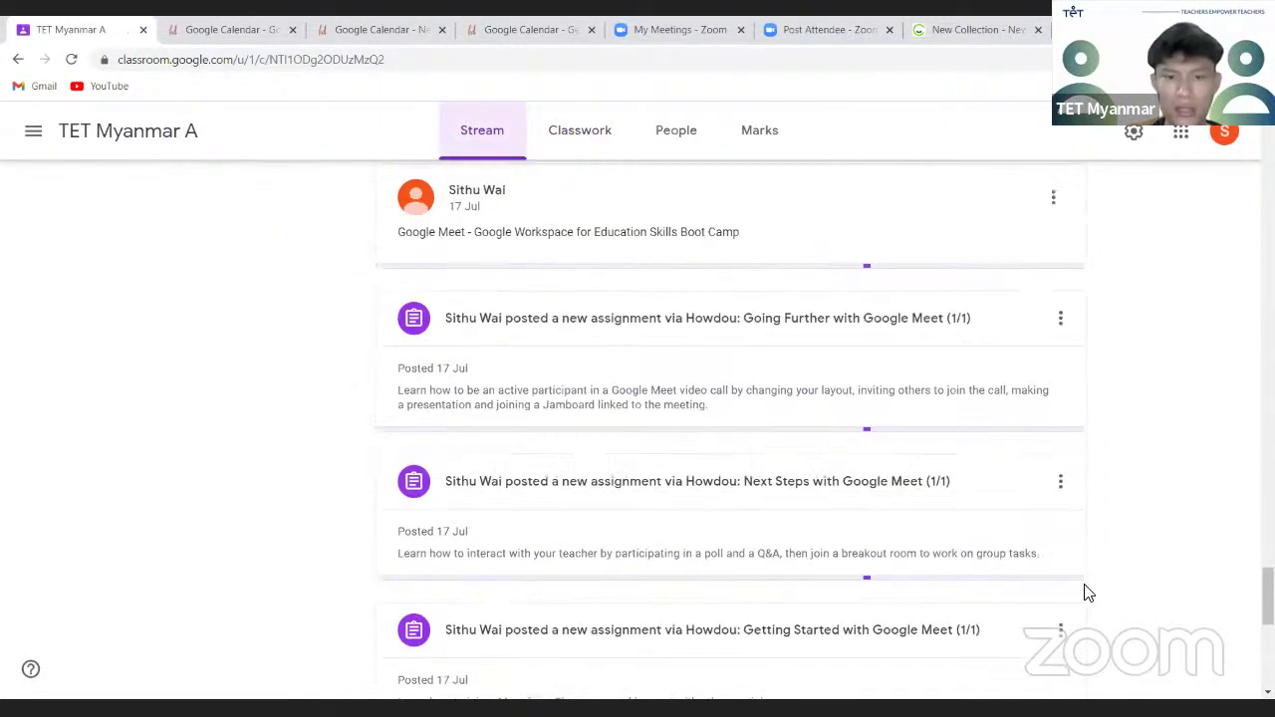
pyautogui.scroll(-5, 1086, 591)
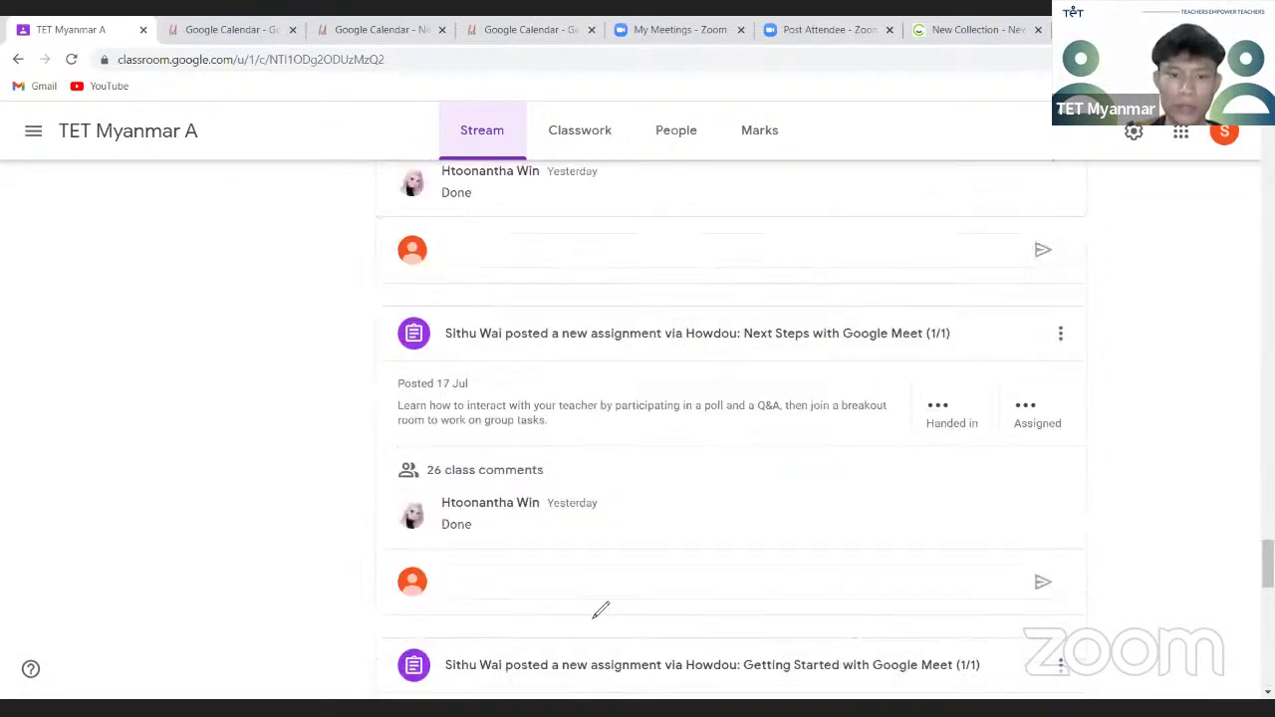
pyautogui.scroll(1, 756, 299)
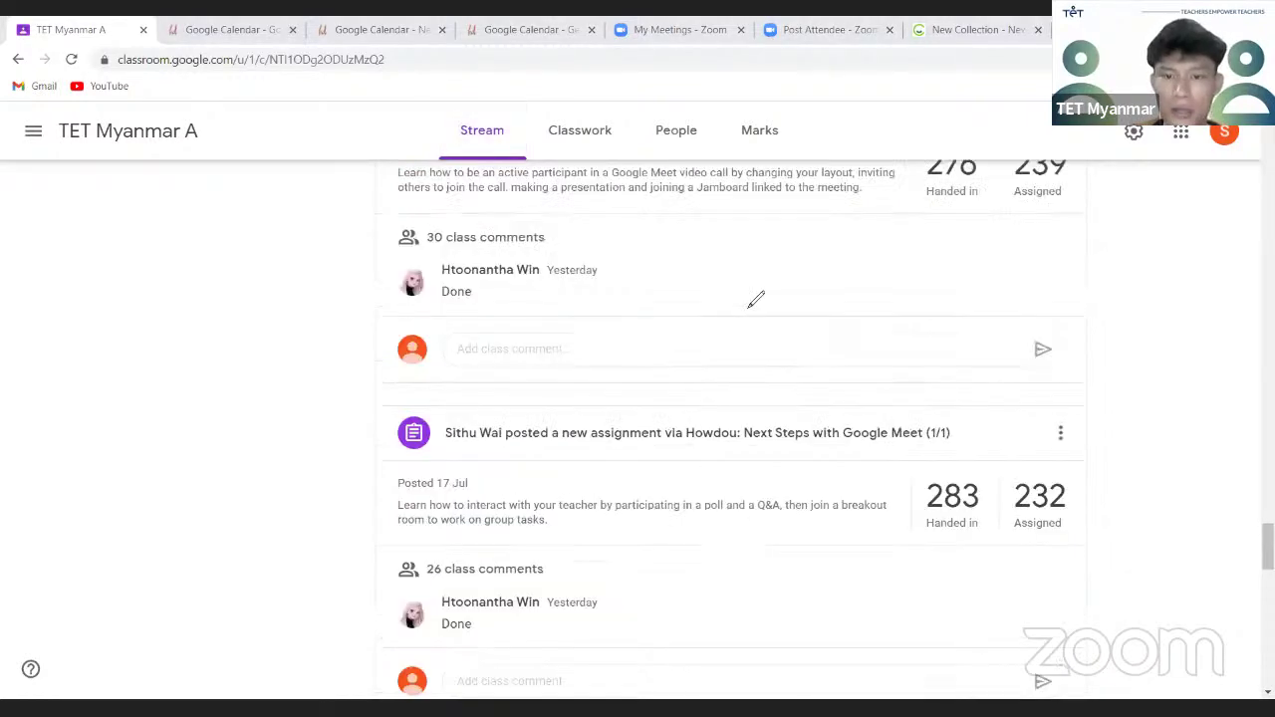
pyautogui.scroll(3, 756, 299)
pyautogui.scroll(-12, 953, 384)
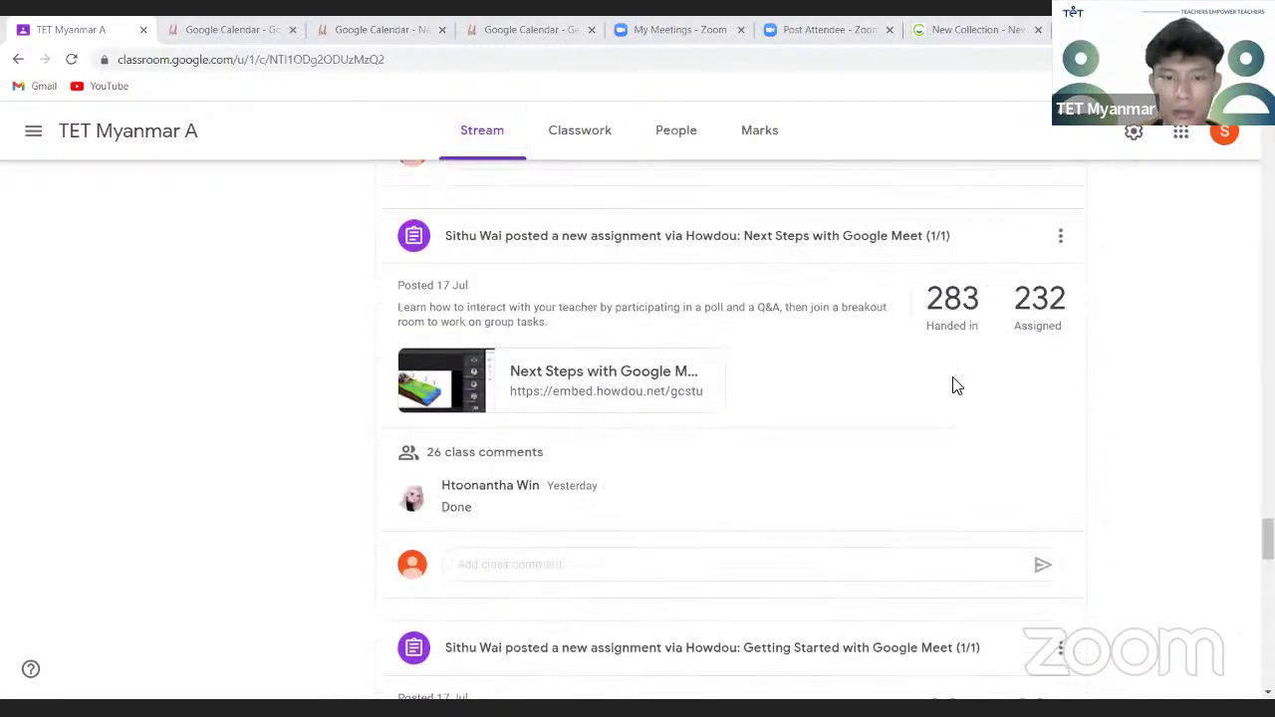
pyautogui.scroll(-9, 953, 385)
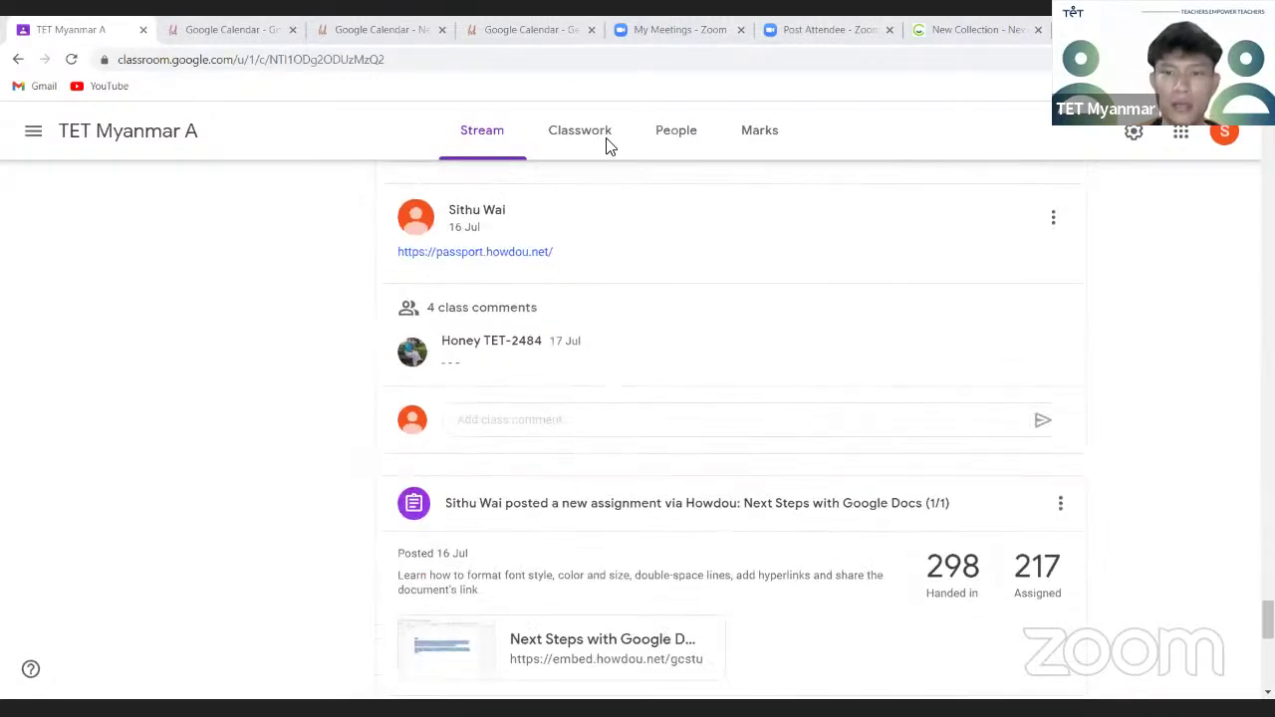
pyautogui.moveTo(605, 188); pyautogui.dragTo(607, 266)
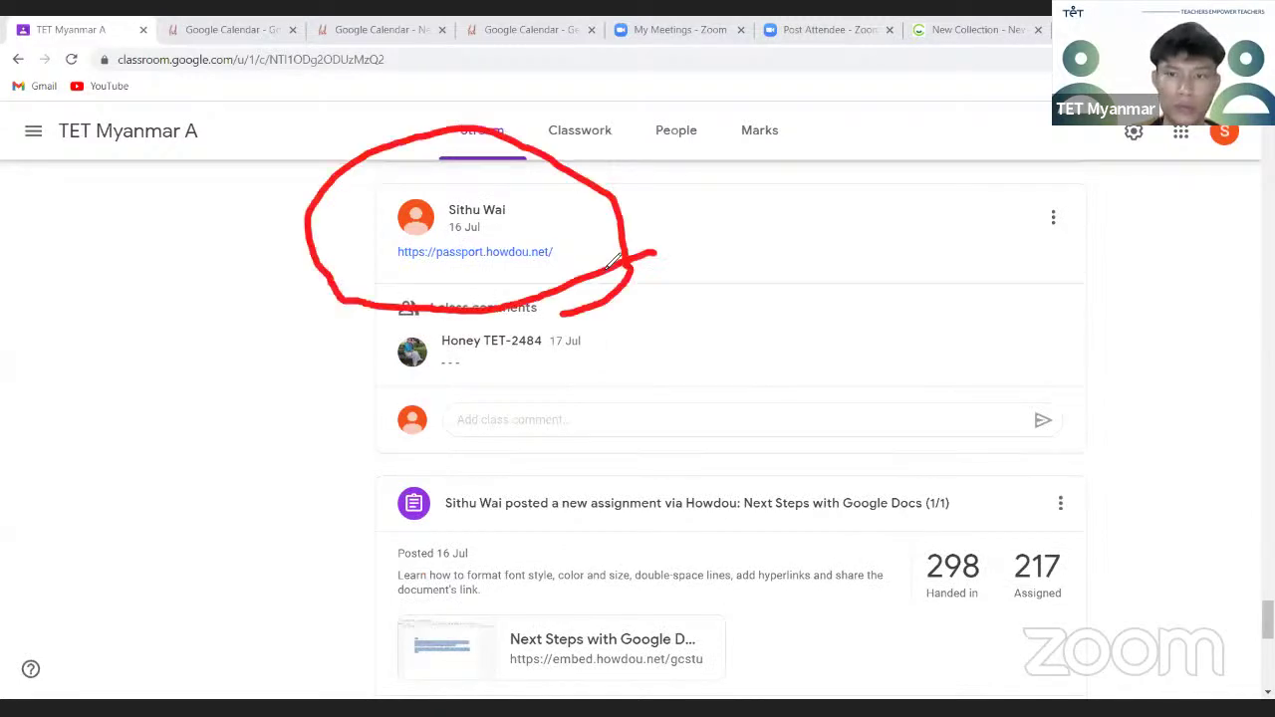